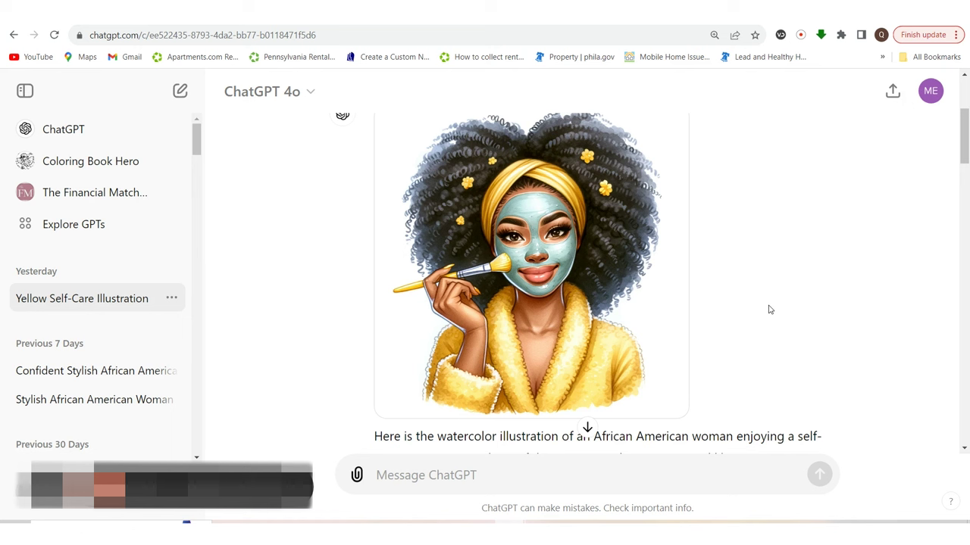
mouse_move(638, 262)
scroll(752, 320, up, 3)
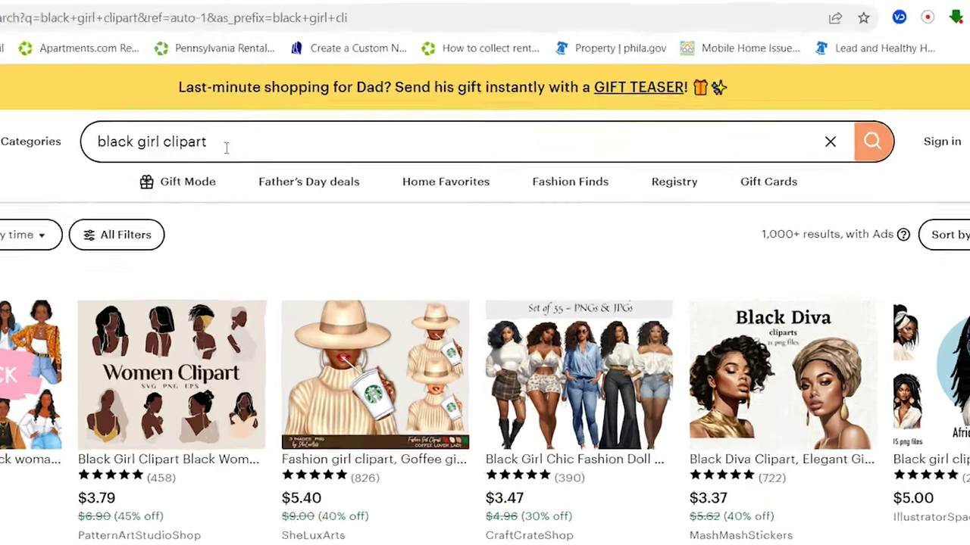
Step: On Etsy, clear the current search and search for "black girl clipart" using the matching suggestion
click(225, 148)
drag(225, 144, 122, 125)
key(BackSpace)
key(BackSpace)
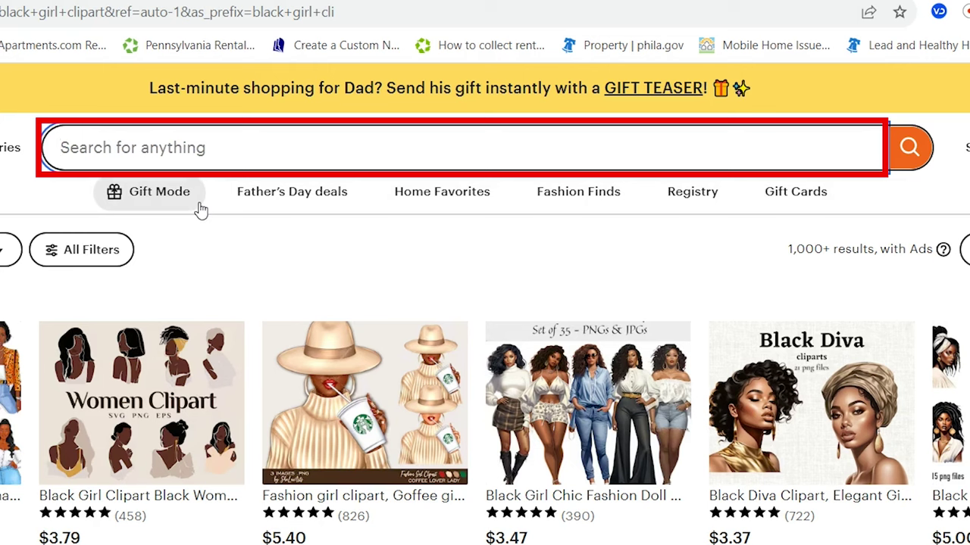
text(b)
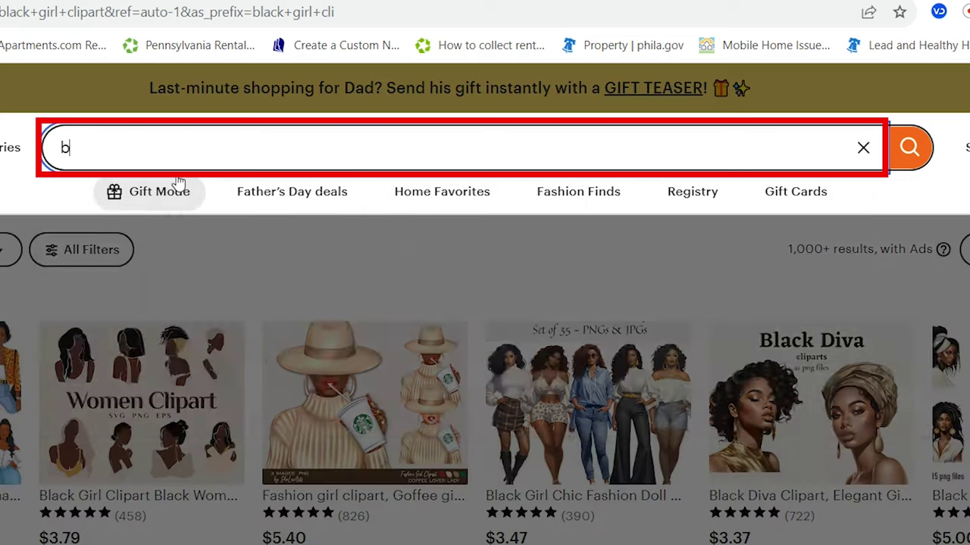
text(lack )
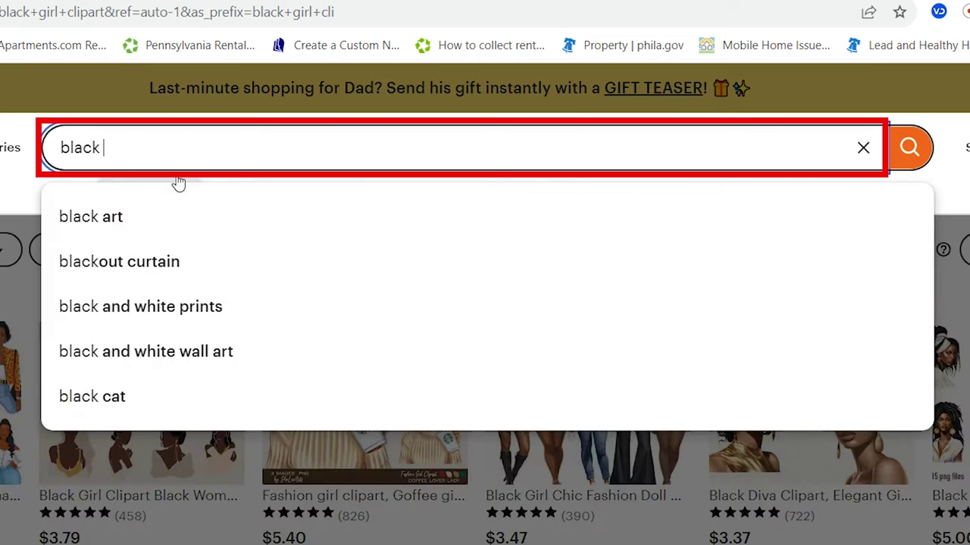
text(gir)
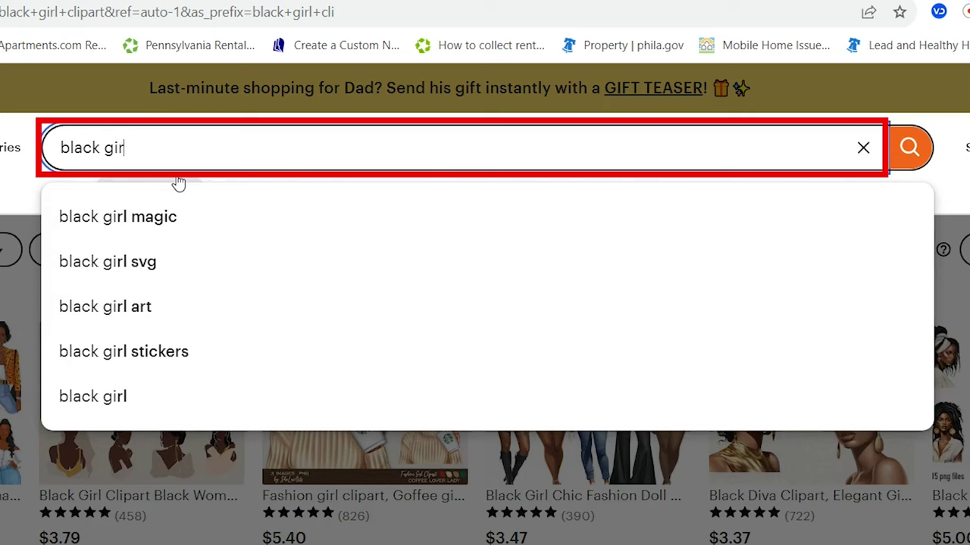
text(l clip)
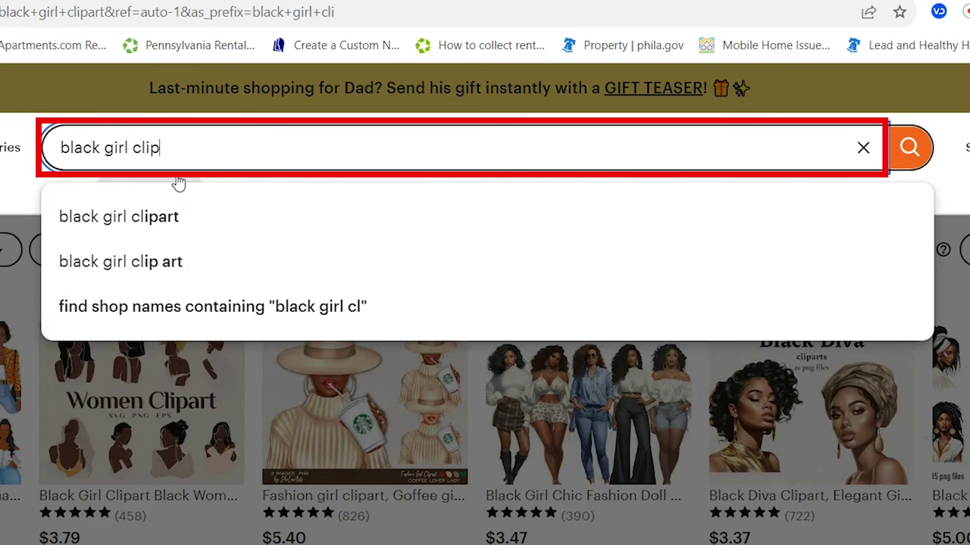
click(202, 224)
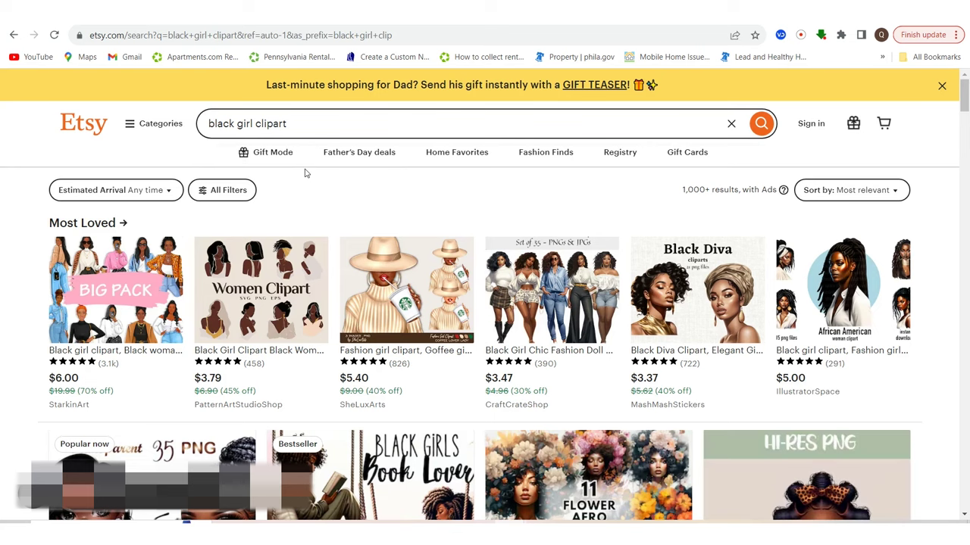
Step: Examine the first page of clipart results on Etsy, comparing listing themes, bundle sizes, prices and review counts
scroll(364, 390, down, 2)
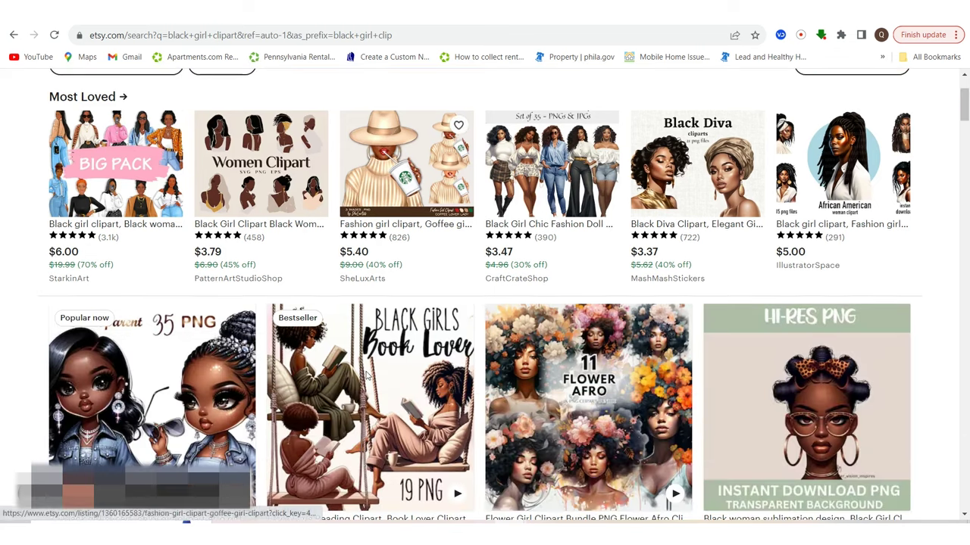
scroll(367, 379, up, 2)
scroll(366, 376, up, 1)
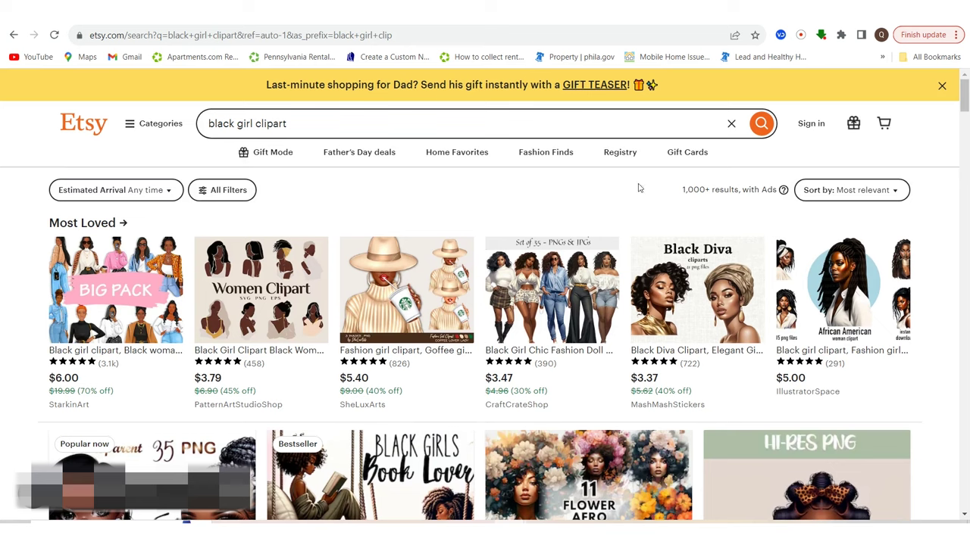
scroll(275, 354, down, 3)
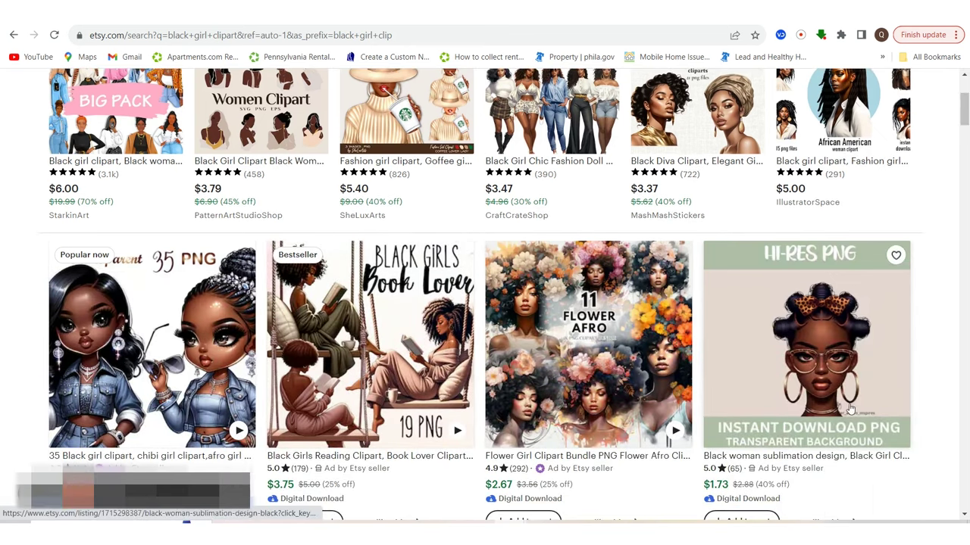
scroll(751, 428, down, 1)
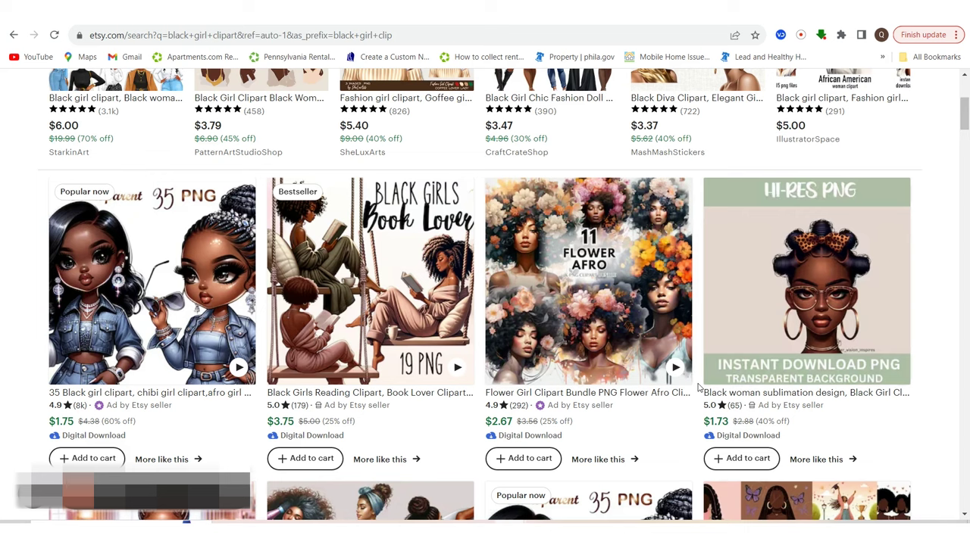
scroll(659, 410, down, 3)
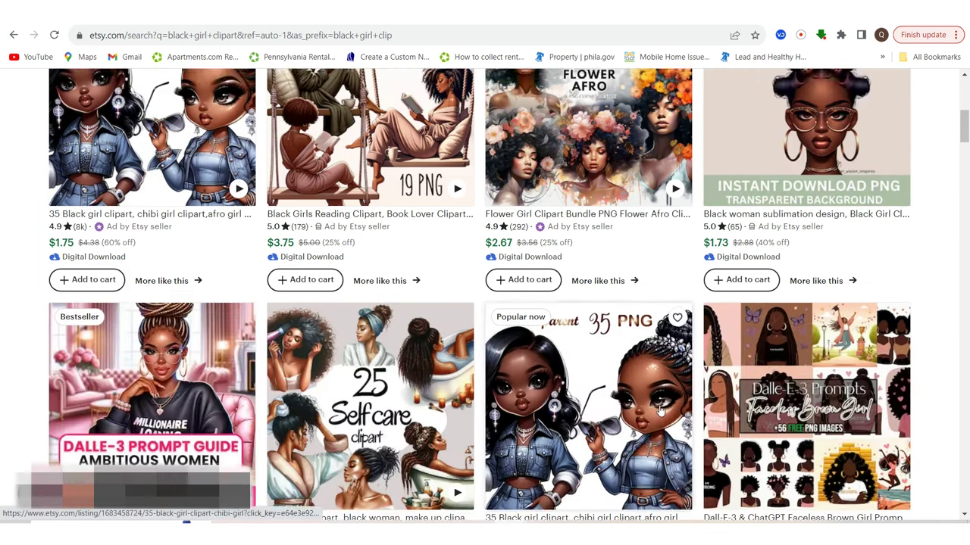
scroll(660, 409, up, 2)
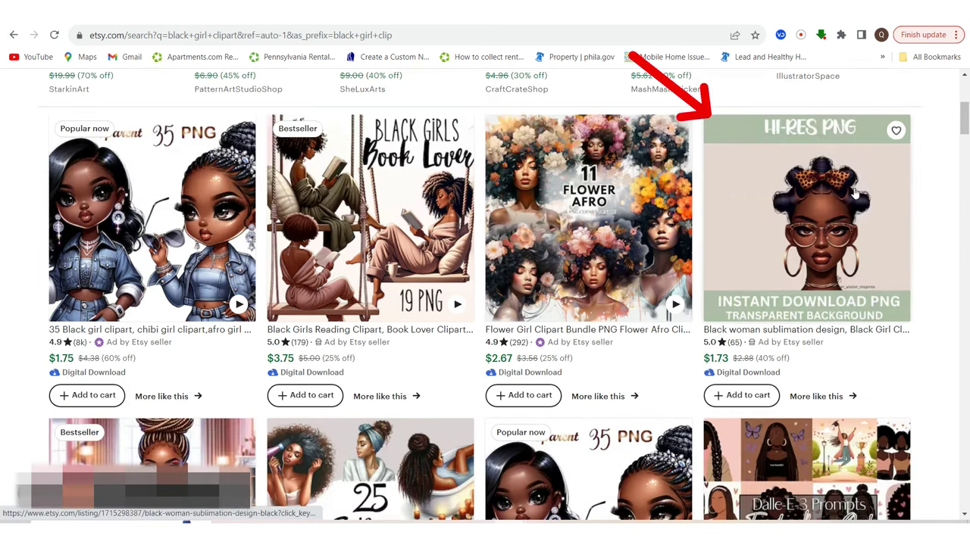
scroll(520, 388, down, 1)
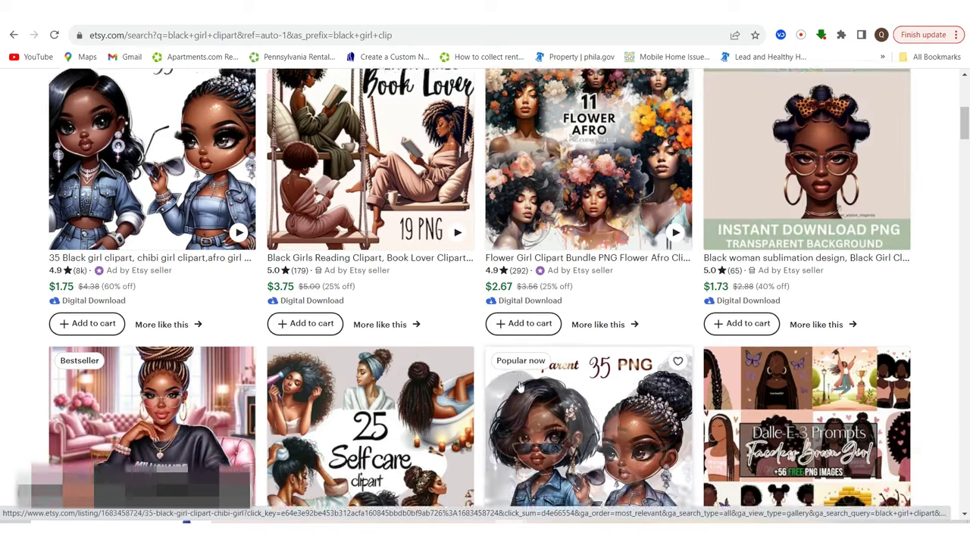
scroll(520, 388, down, 1)
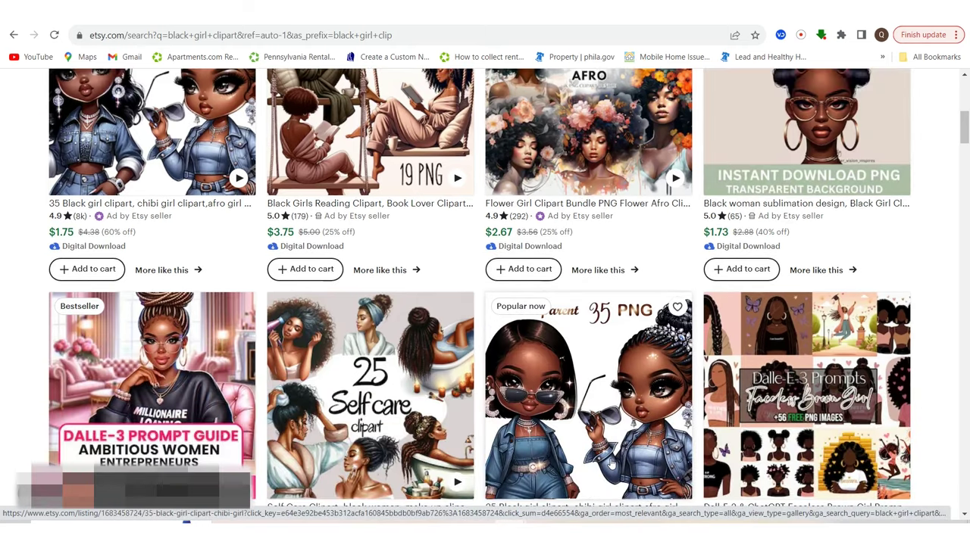
scroll(754, 423, down, 2)
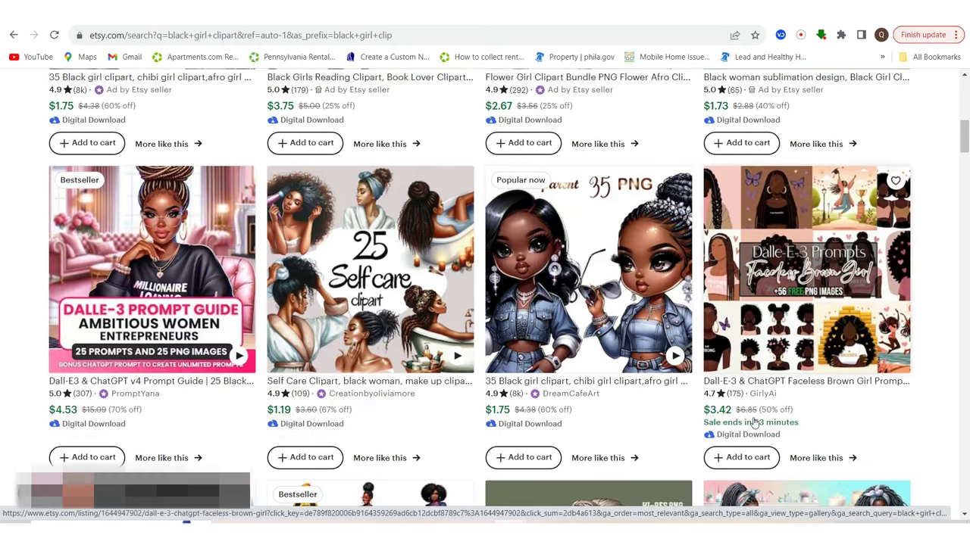
scroll(753, 423, down, 5)
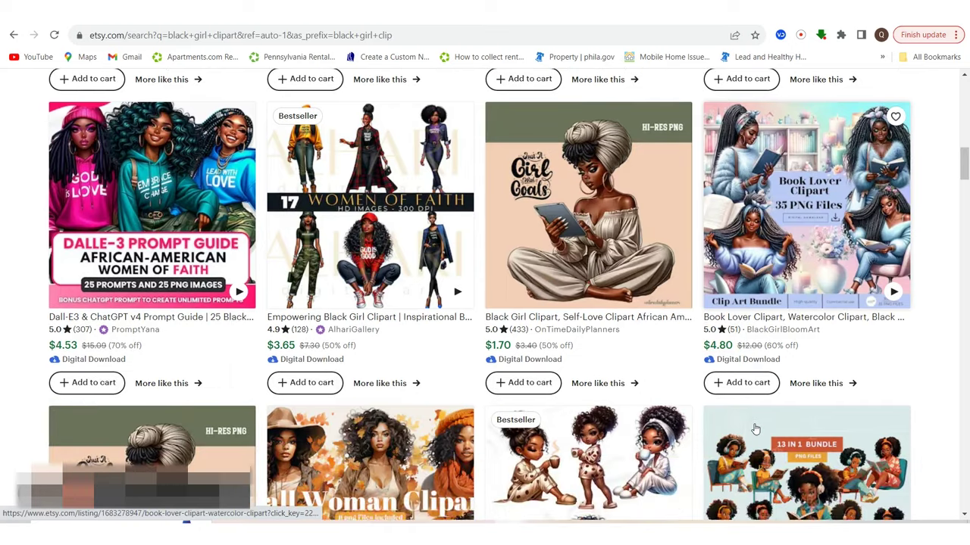
scroll(756, 430, down, 5)
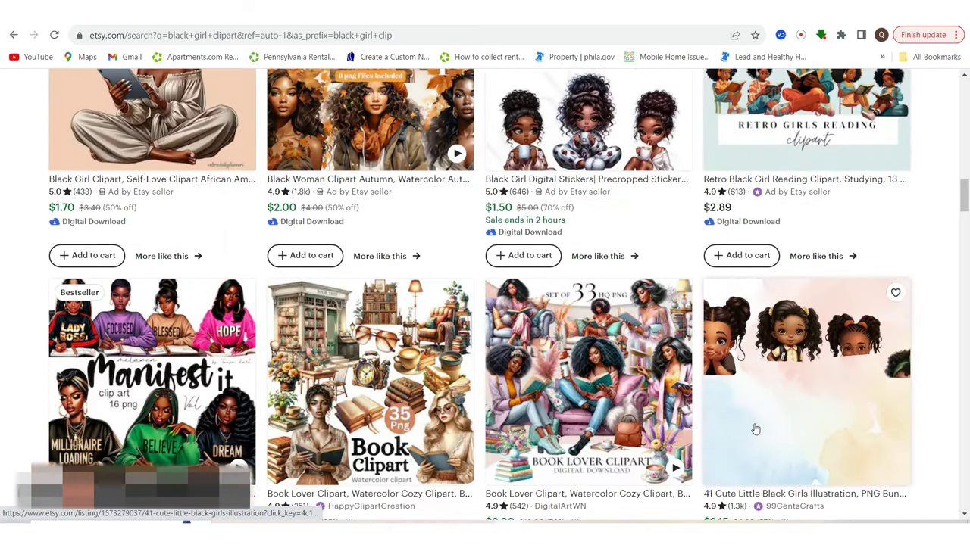
scroll(756, 430, down, 2)
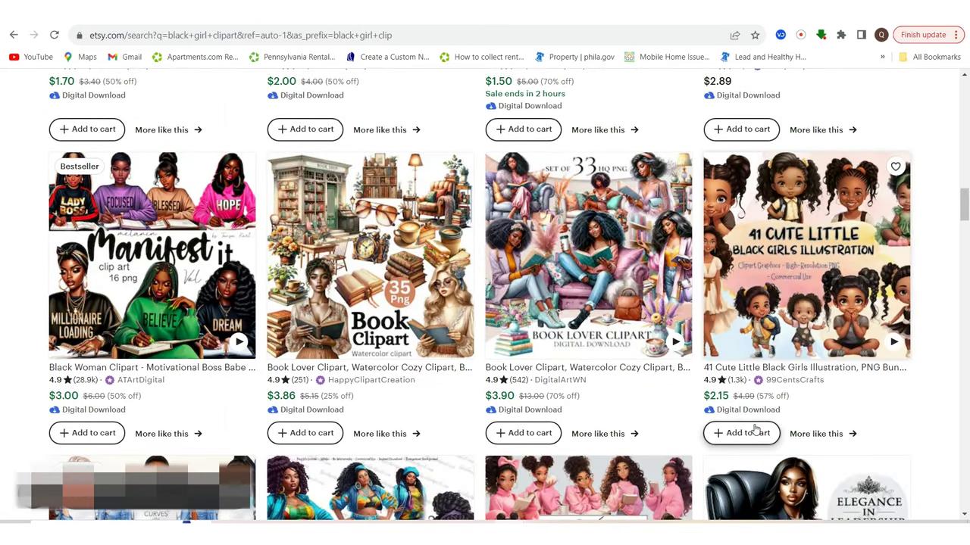
scroll(455, 431, down, 2)
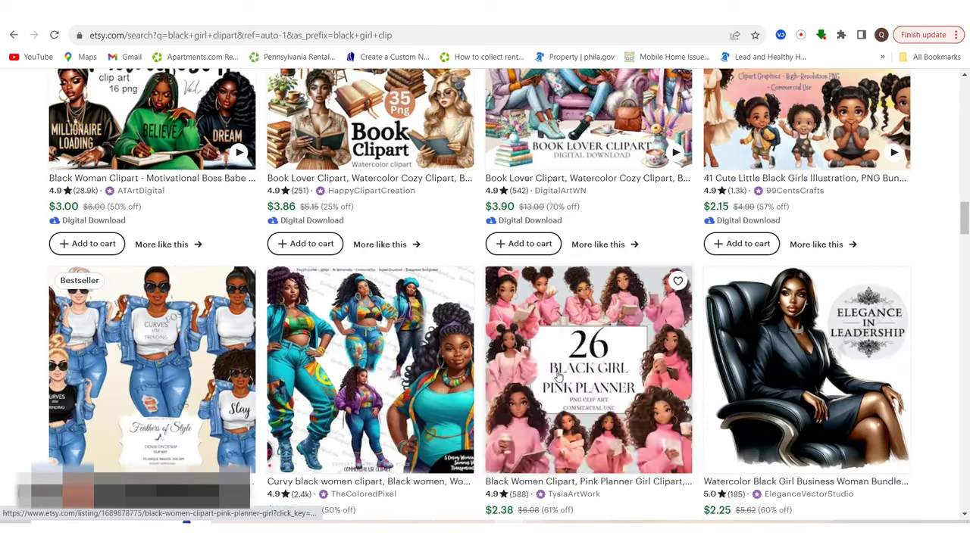
scroll(455, 409, down, 2)
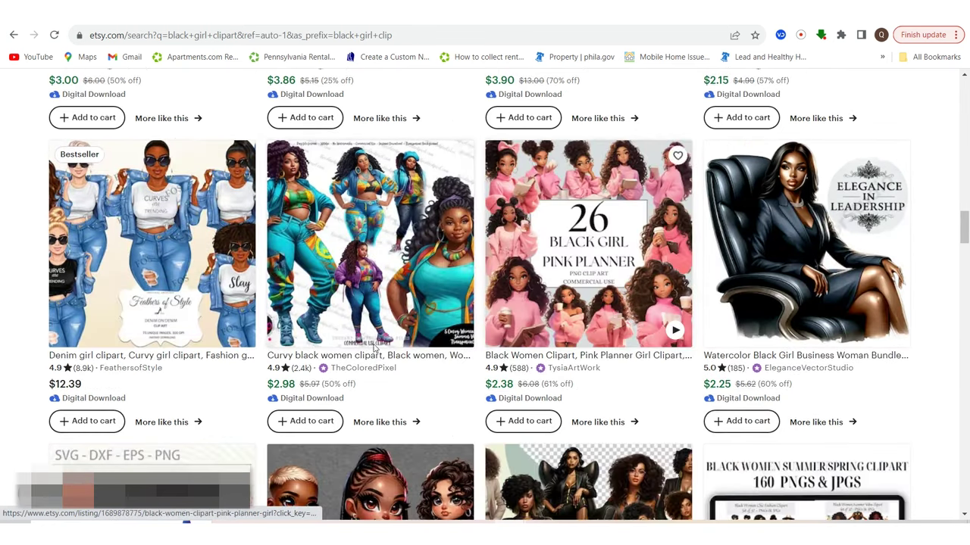
scroll(326, 326, down, 1)
scroll(307, 312, down, 2)
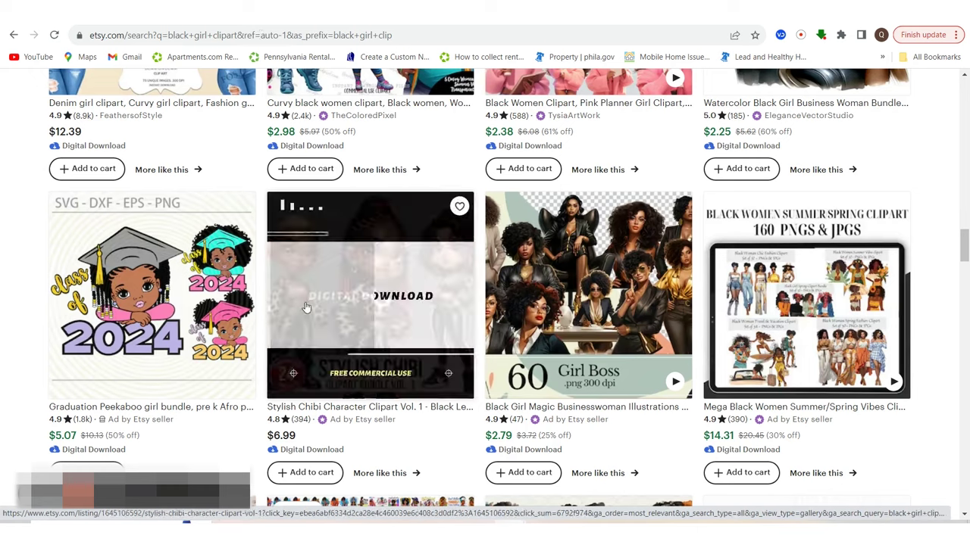
scroll(510, 344, down, 1)
scroll(510, 343, down, 2)
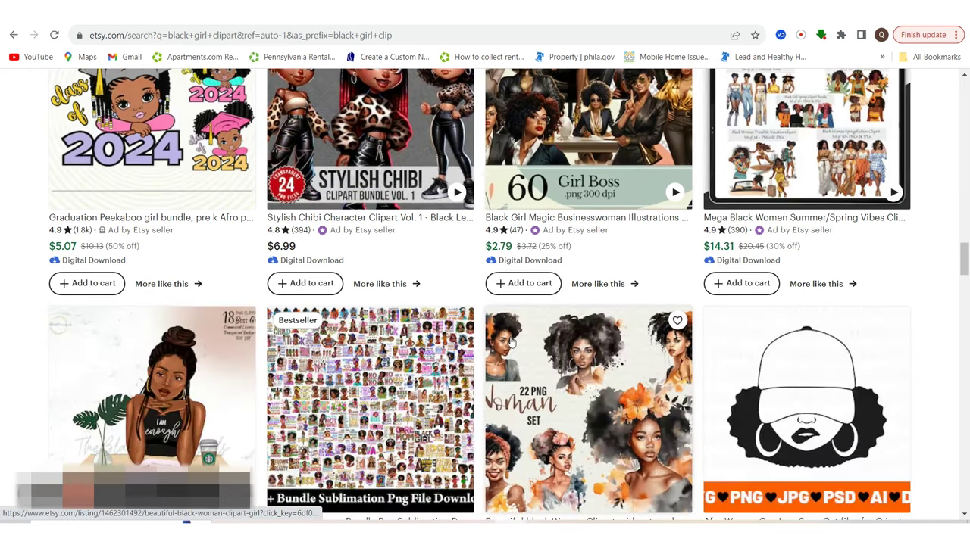
scroll(509, 337, down, 4)
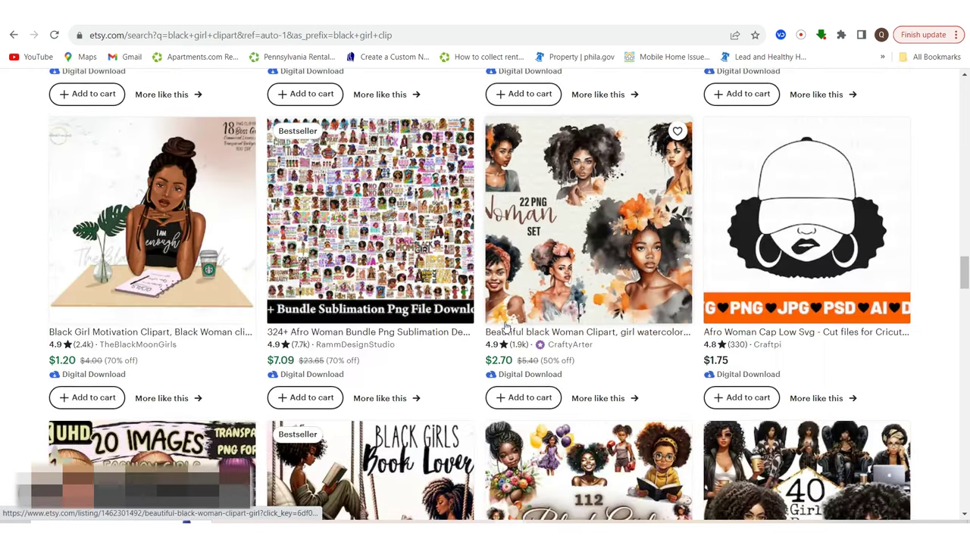
scroll(505, 327, down, 9)
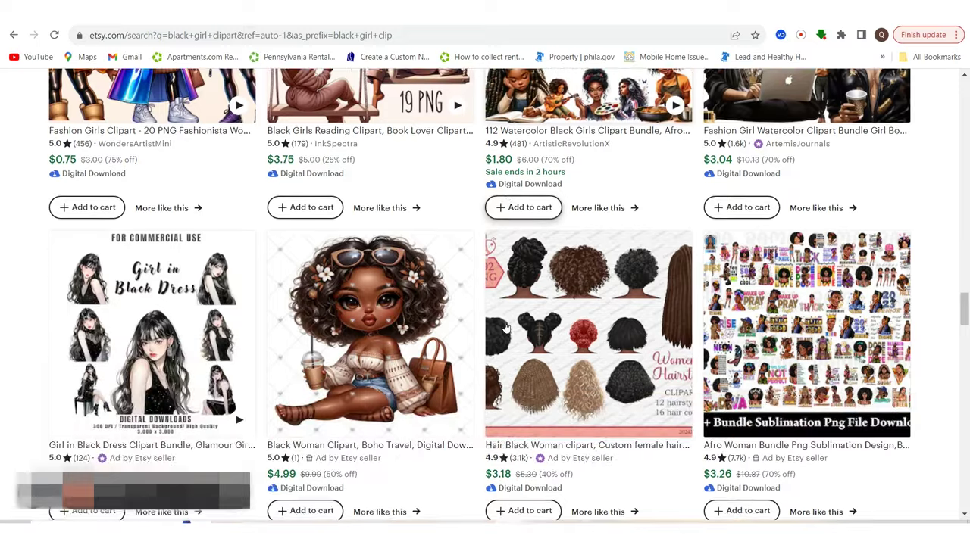
scroll(506, 326, down, 5)
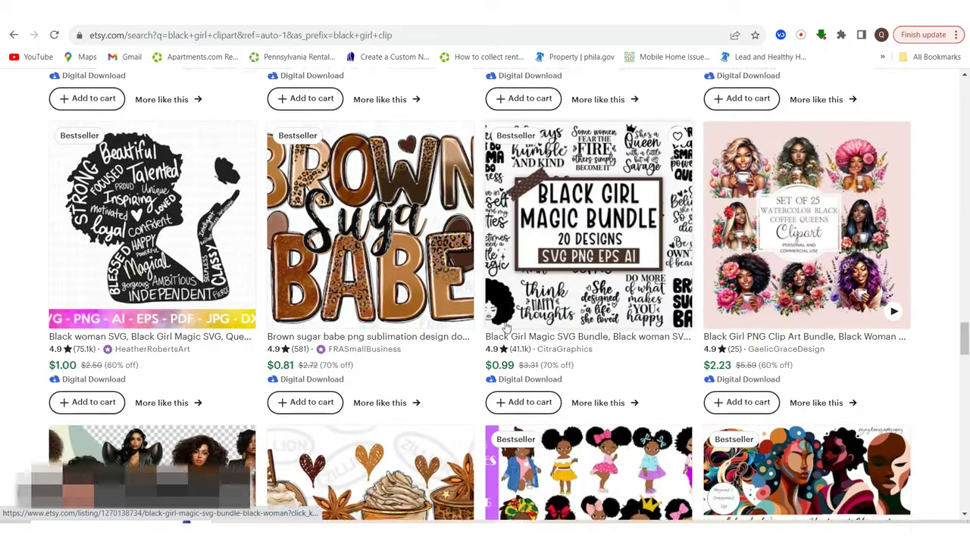
scroll(506, 327, down, 6)
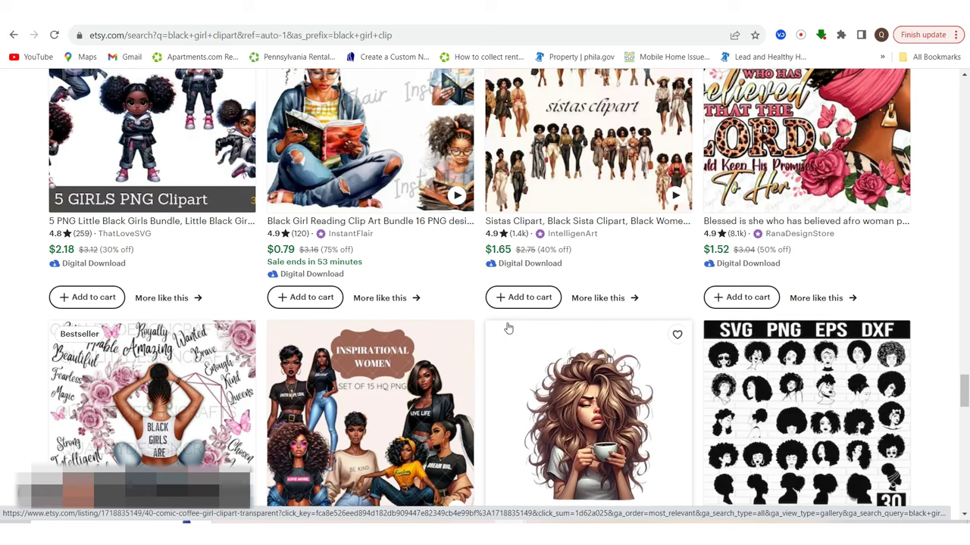
scroll(212, 265, up, 1)
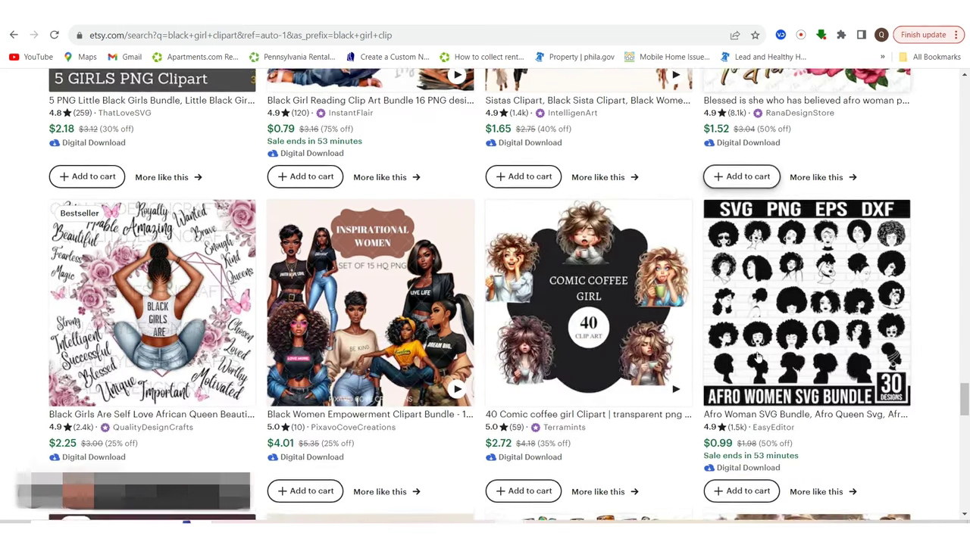
scroll(535, 304, down, 3)
scroll(535, 303, down, 2)
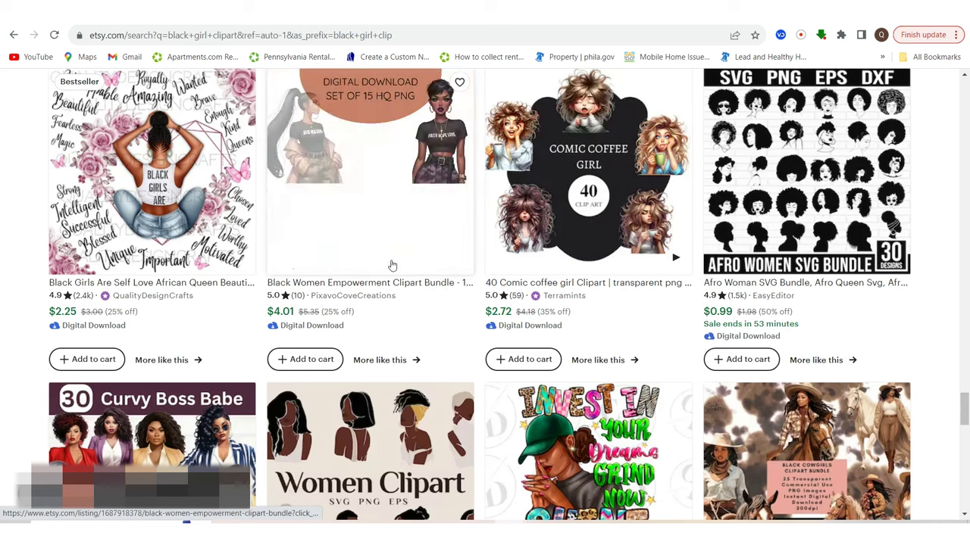
scroll(517, 303, down, 6)
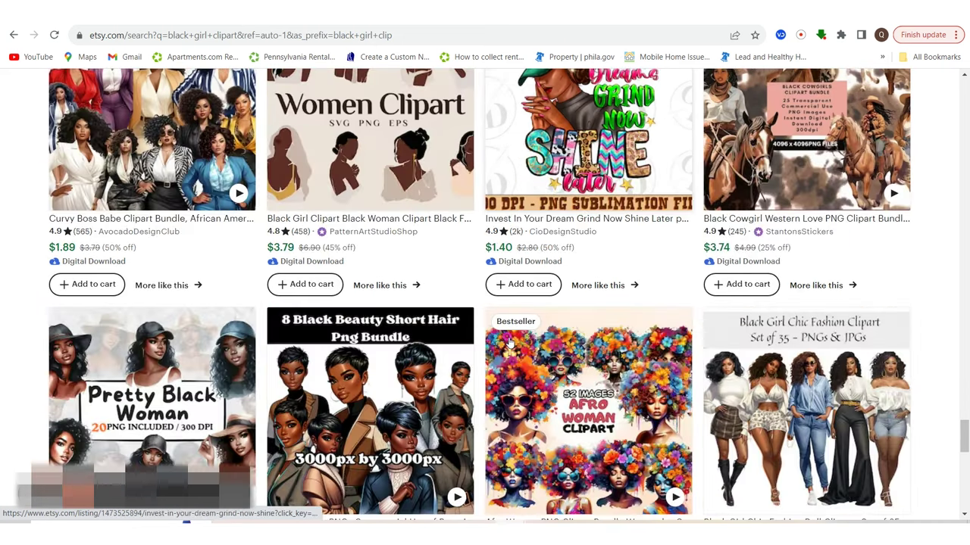
scroll(743, 258, down, 5)
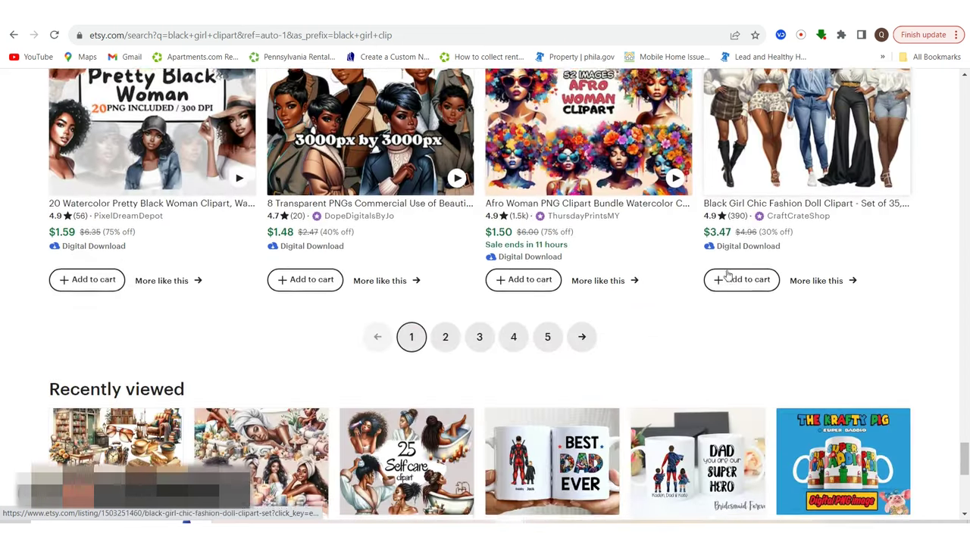
Step: Open page 2 of the clipart search results and look through its listings for product styles and themes
scroll(727, 276, down, 1)
click(446, 278)
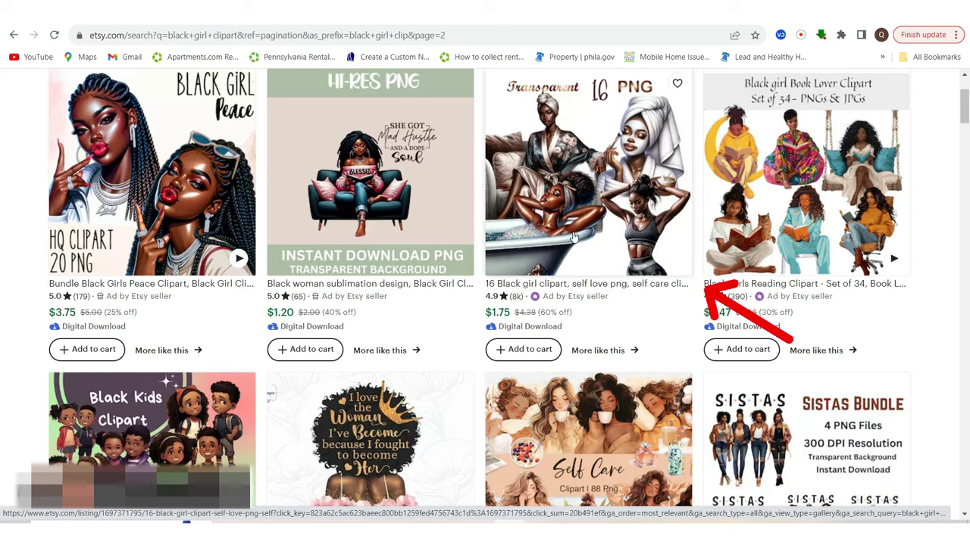
scroll(630, 306, down, 3)
scroll(631, 305, down, 2)
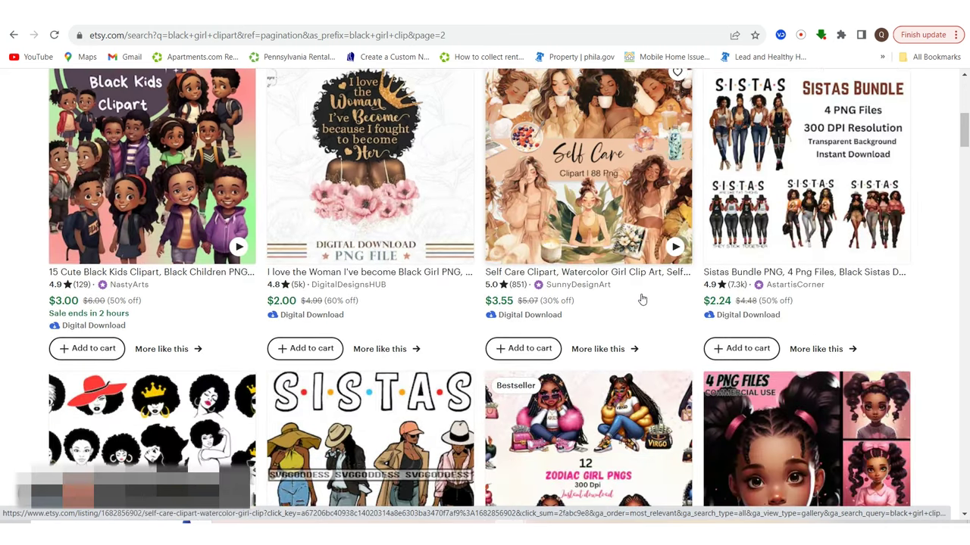
scroll(642, 300, down, 6)
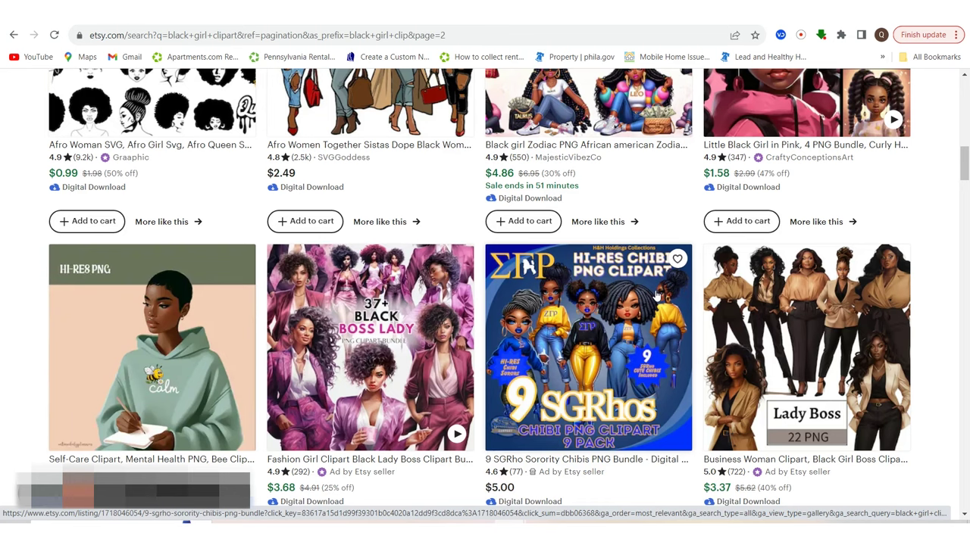
scroll(656, 295, down, 7)
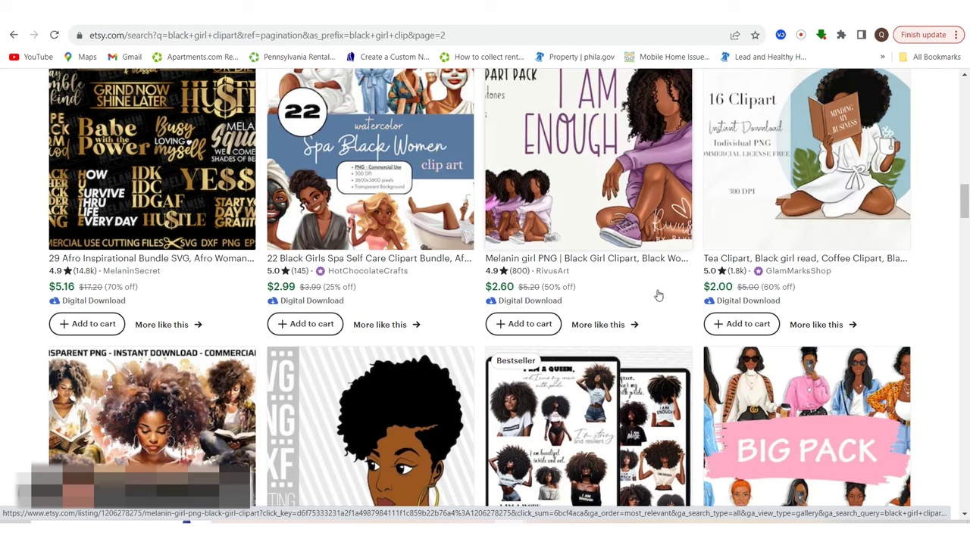
Step: Browse the remaining page 2 clipart listings, comparing their themes, bundle sizes, prices and review counts
scroll(661, 295, up, 4)
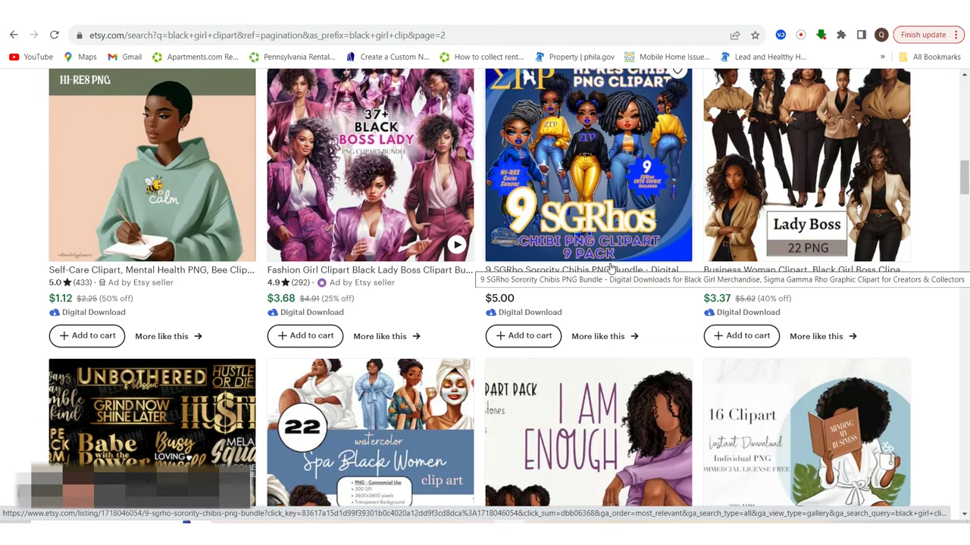
scroll(382, 297, down, 4)
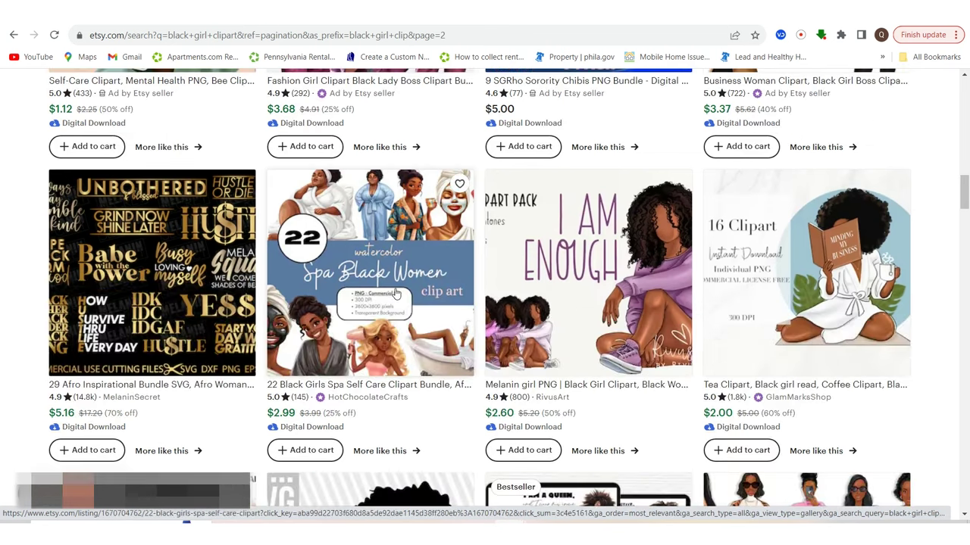
scroll(397, 293, down, 3)
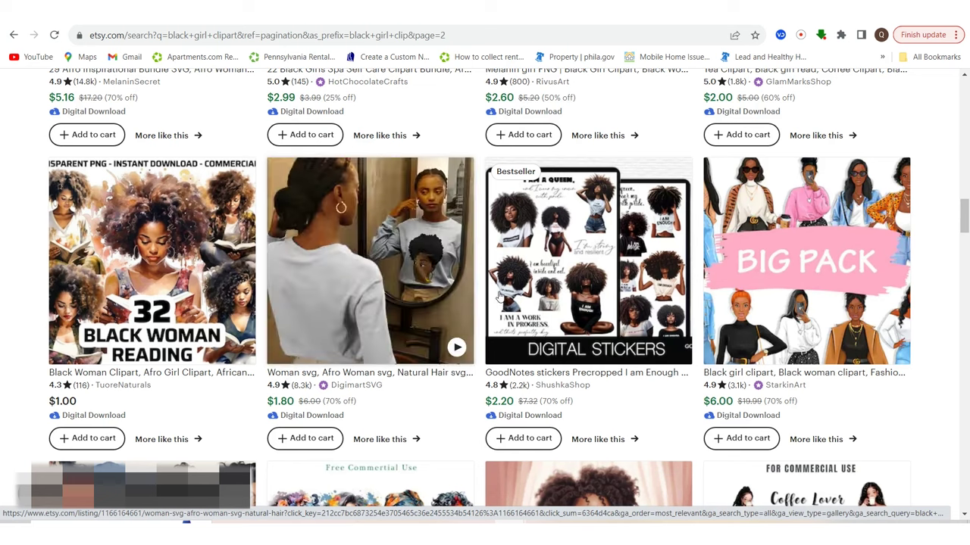
scroll(475, 406, down, 4)
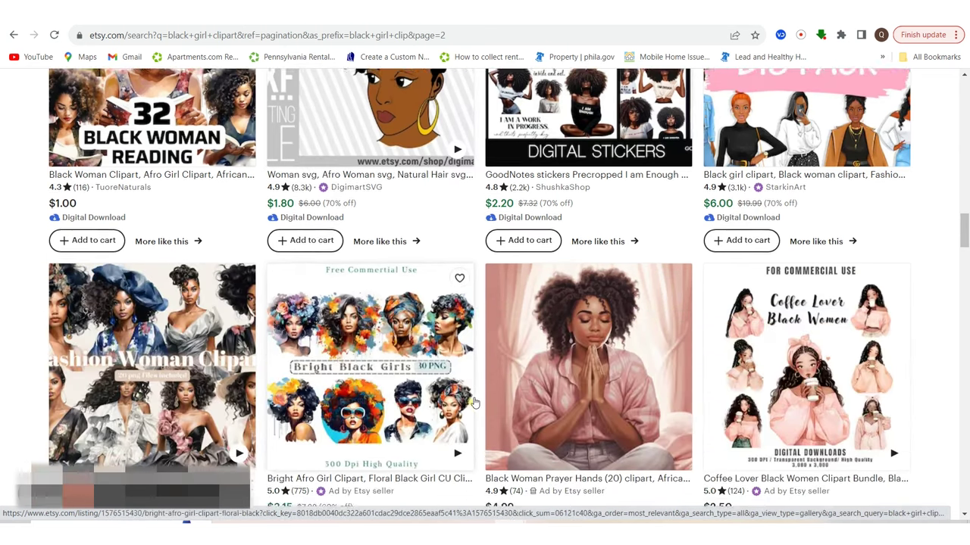
scroll(475, 402, down, 2)
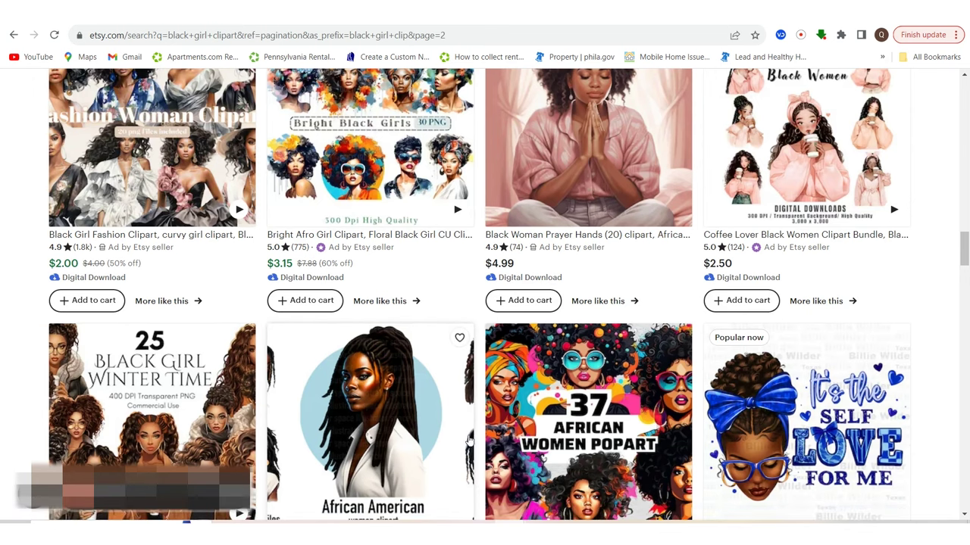
scroll(459, 451, down, 3)
scroll(458, 454, down, 3)
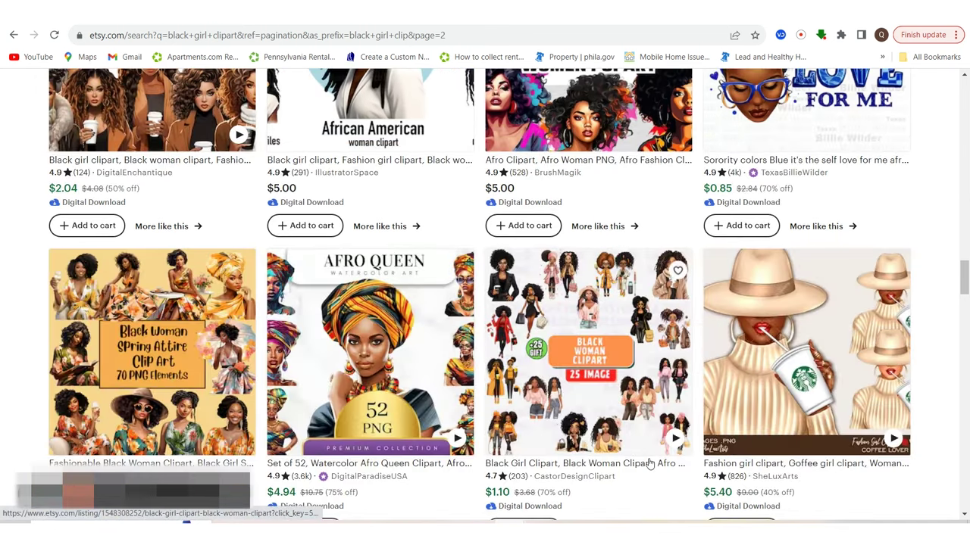
scroll(635, 454, down, 2)
scroll(635, 455, down, 3)
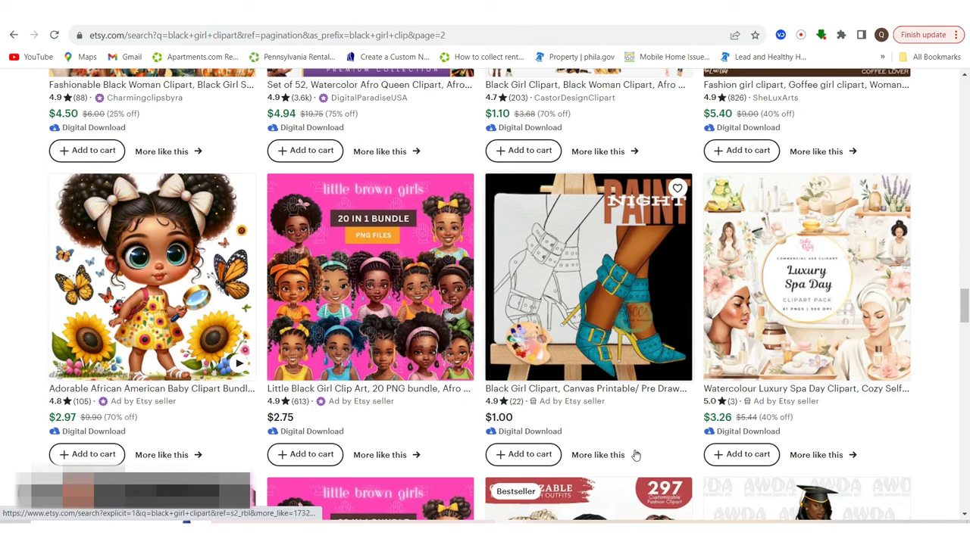
scroll(416, 400, down, 6)
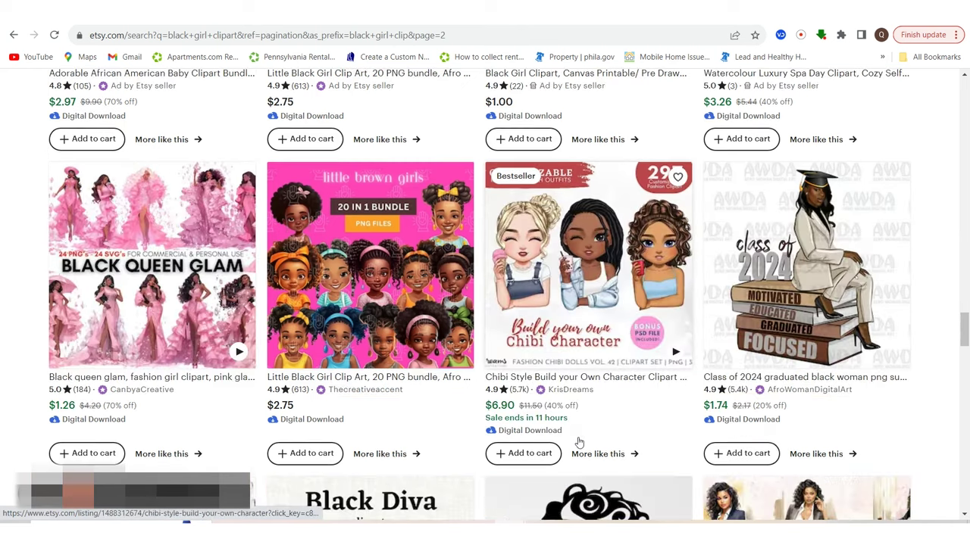
scroll(577, 448, down, 5)
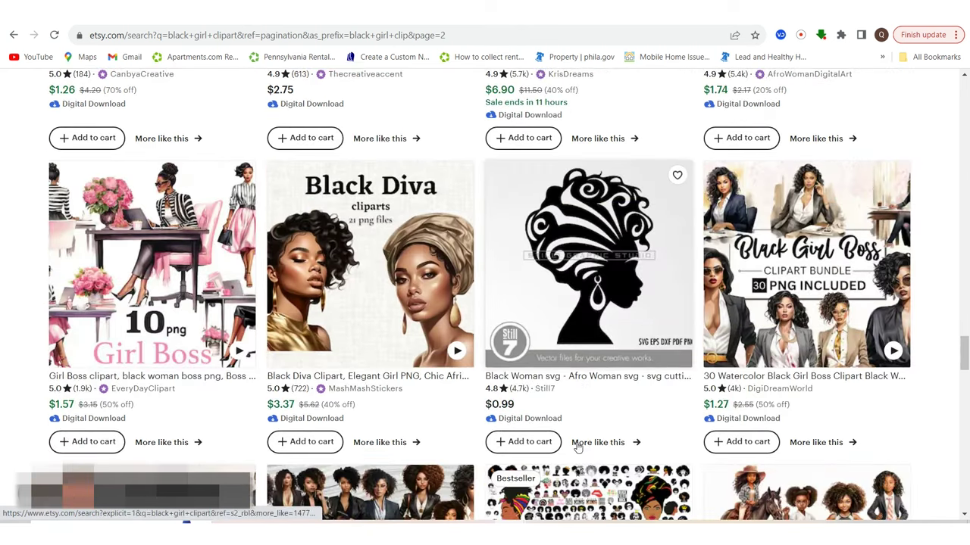
scroll(575, 453, down, 8)
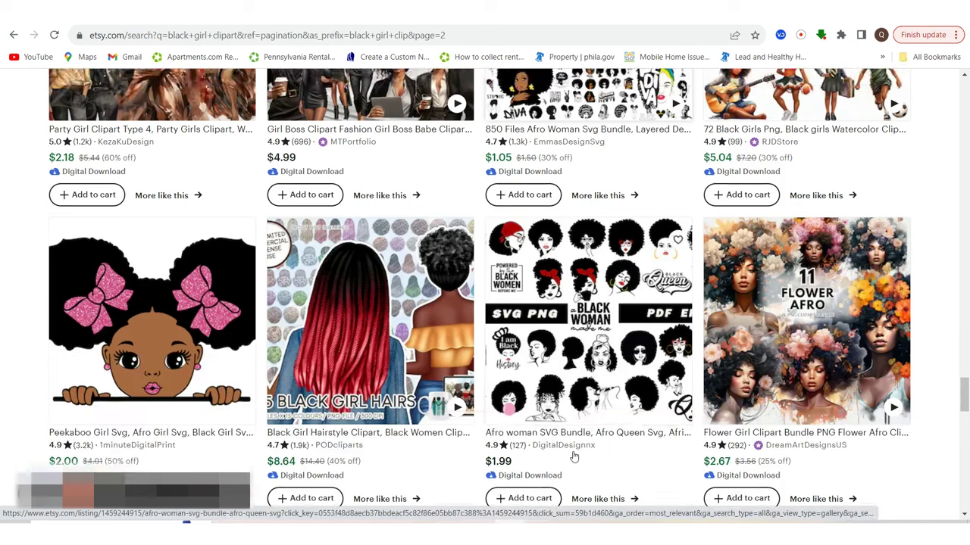
scroll(572, 465, down, 1)
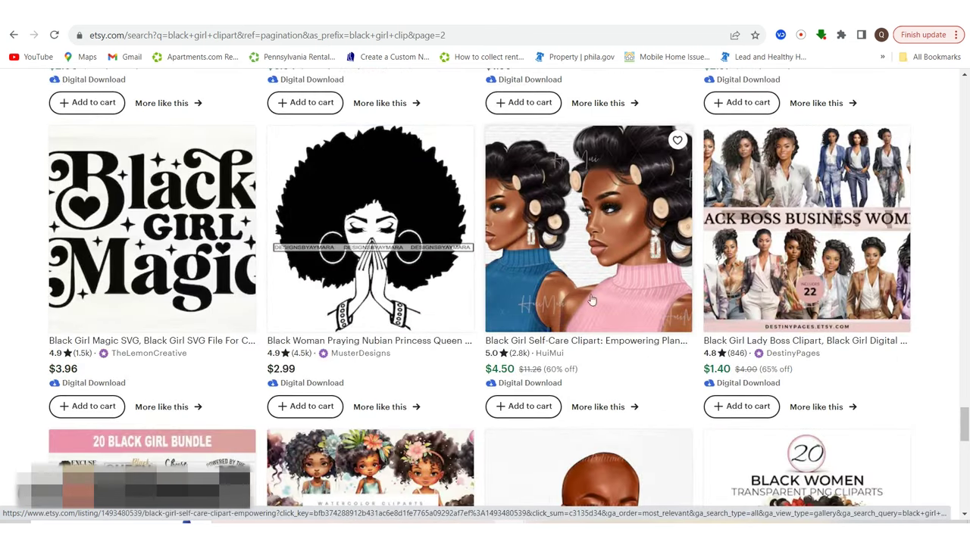
Step: Open page 3 of the black girl clipart results and review its listings for further niches and art styles
scroll(617, 270, down, 5)
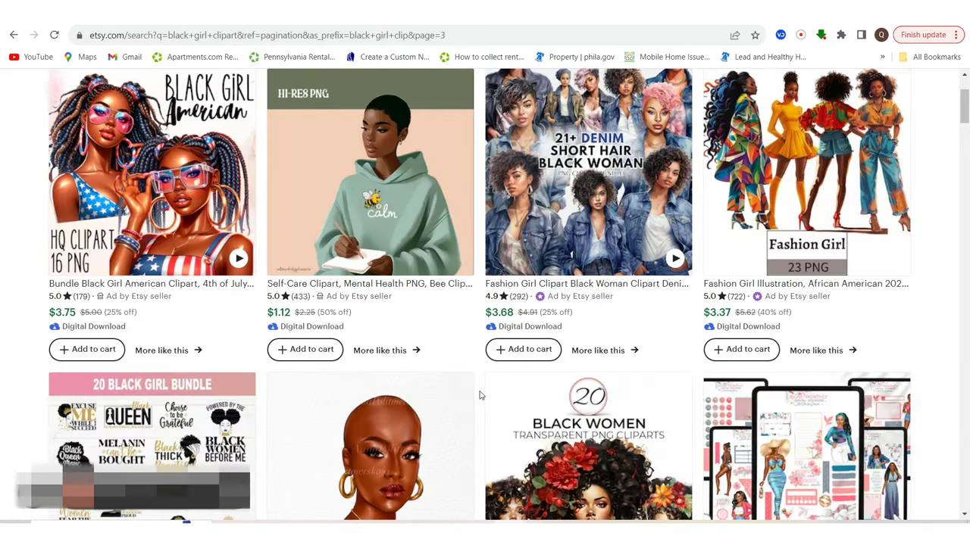
scroll(482, 387, down, 9)
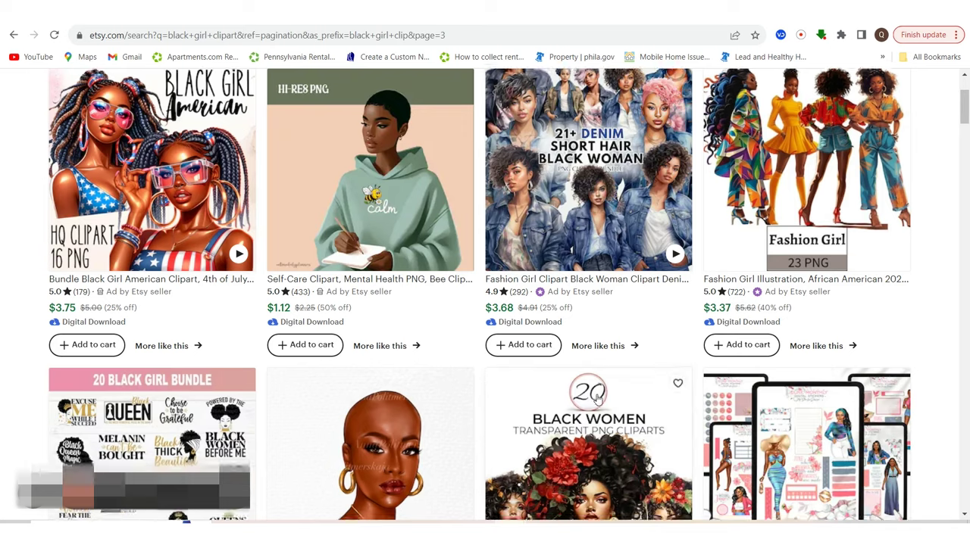
scroll(595, 410, down, 10)
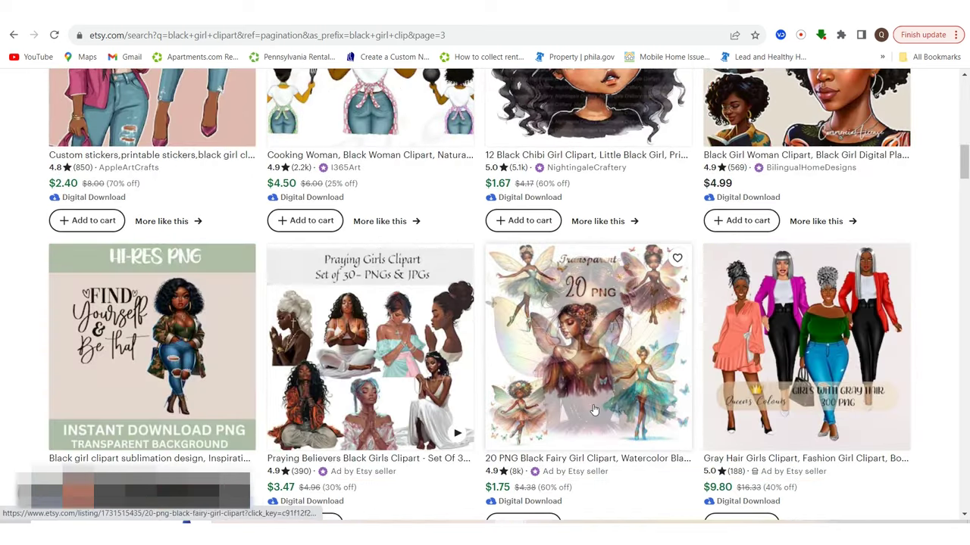
scroll(594, 419, down, 8)
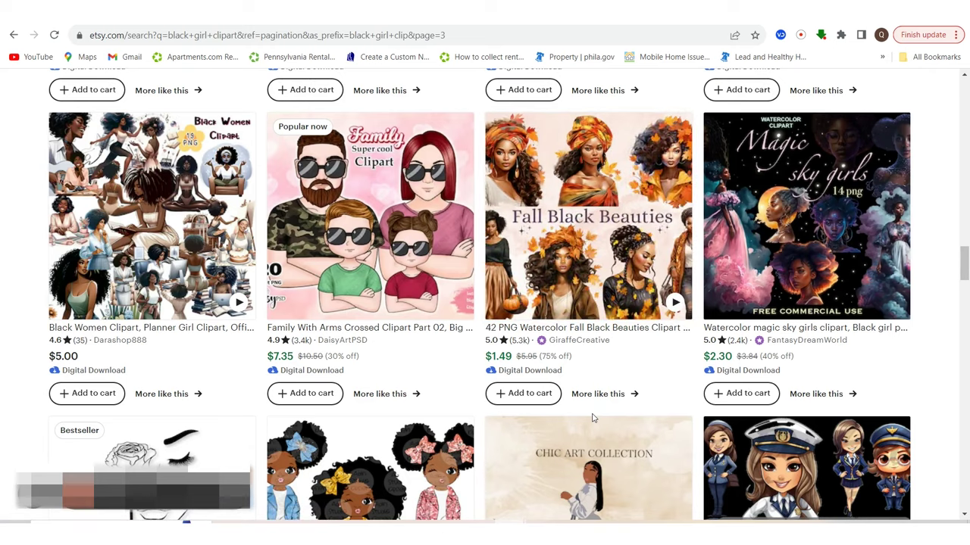
scroll(593, 418, down, 6)
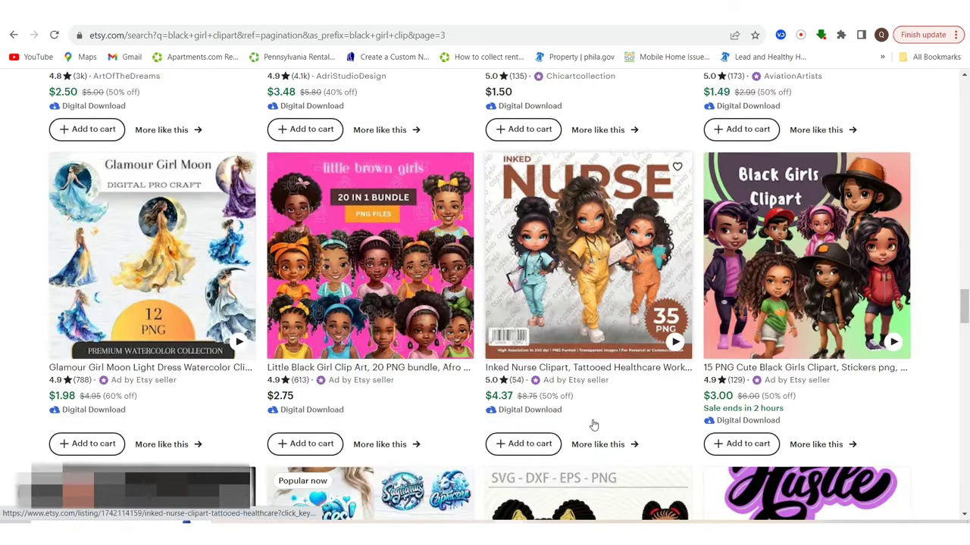
scroll(593, 426, down, 20)
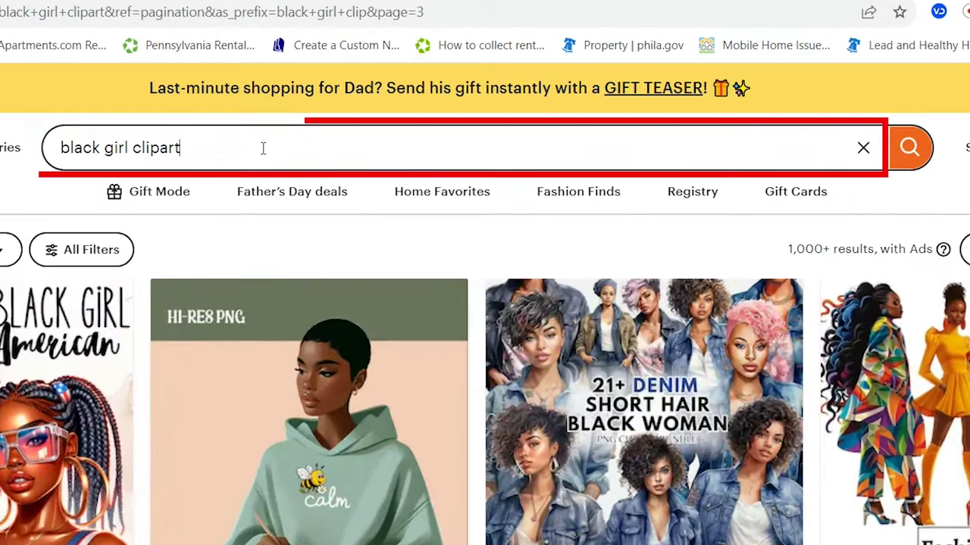
Step: Change the search to "black girl self" and run the suggested query "black girl self care"
click(344, 124)
key(BackSpace)
key(BackSpace)
key(BackSpace)
key(BackSpace)
key(BackSpace)
key(BackSpace)
key(BackSpace)
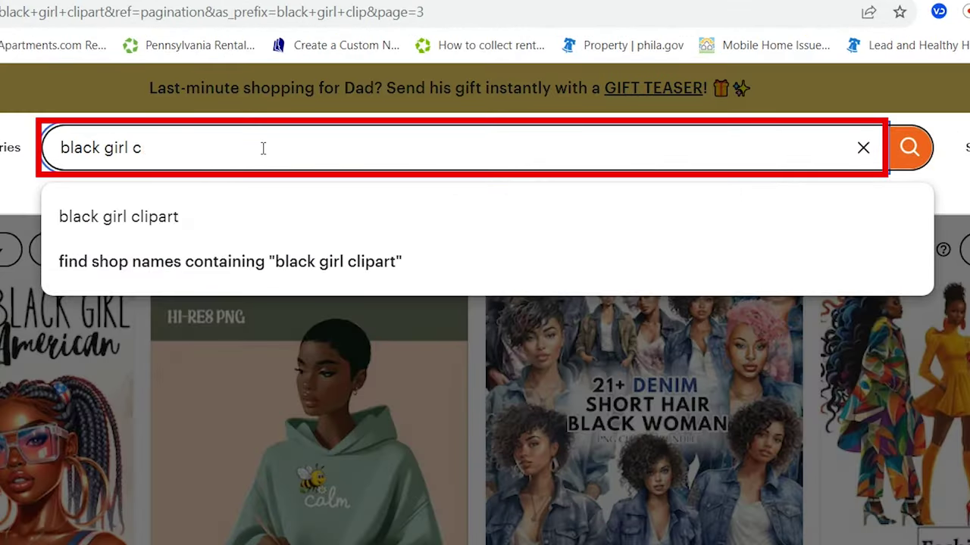
text(self)
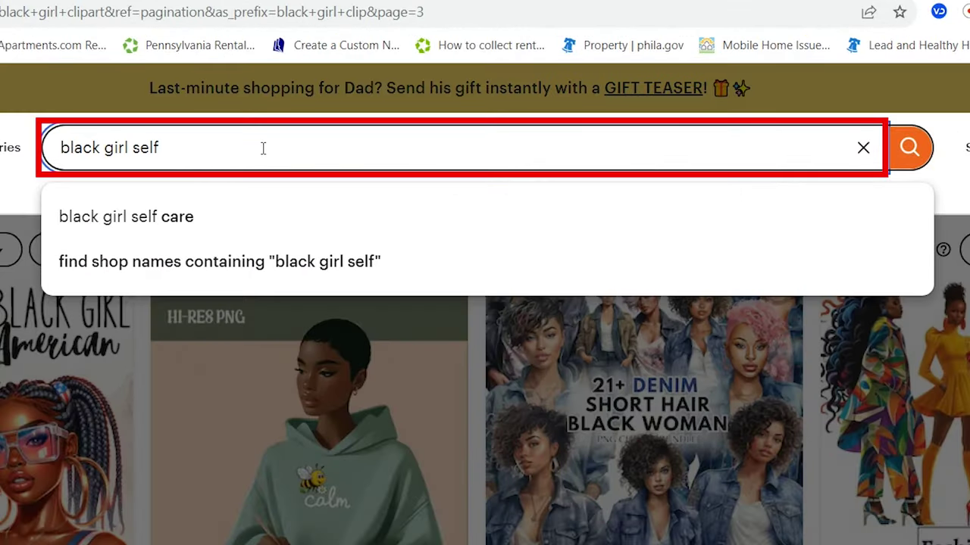
click(244, 217)
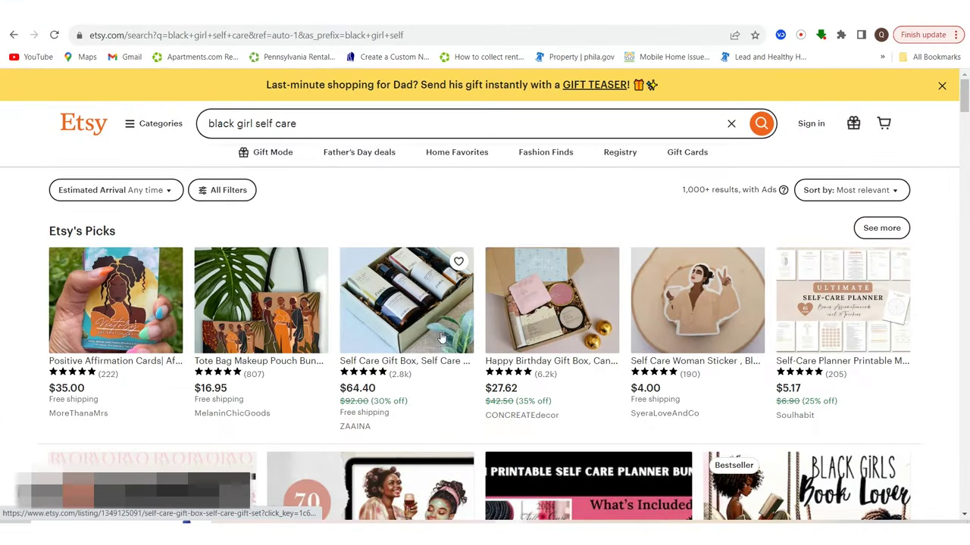
Step: Examine the first page of self care results for product types such as clipart, digital stickers, planners, journals and prompt guides
scroll(447, 340, down, 2)
scroll(447, 341, down, 2)
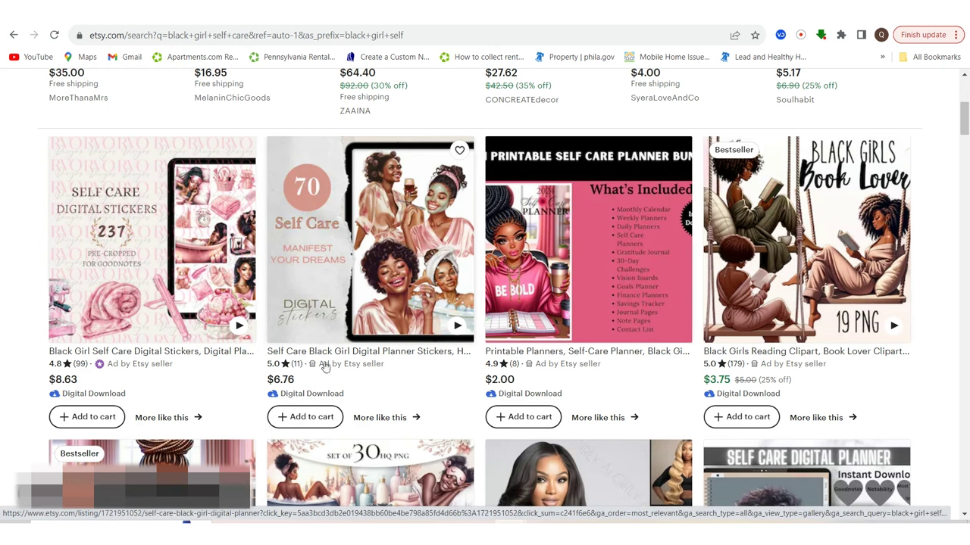
scroll(525, 346, down, 4)
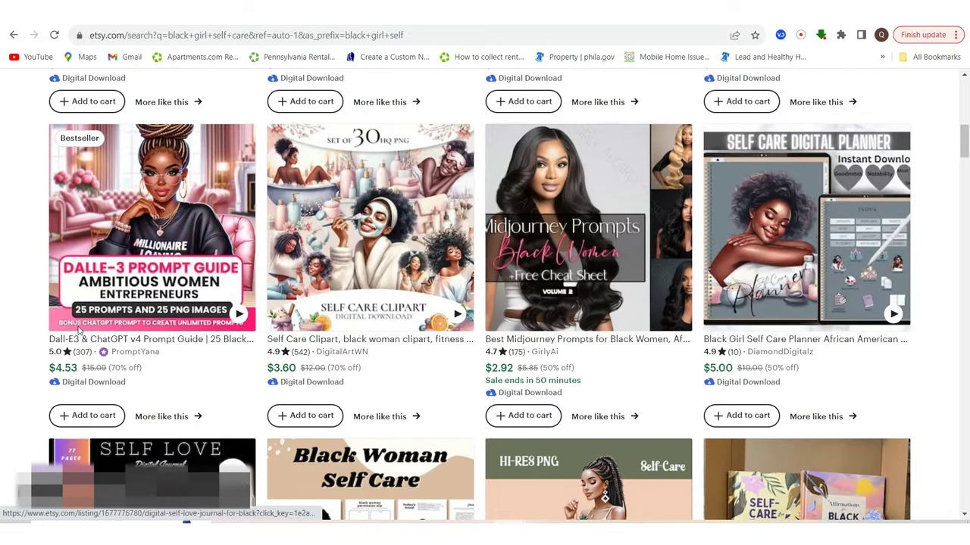
scroll(411, 273, down, 3)
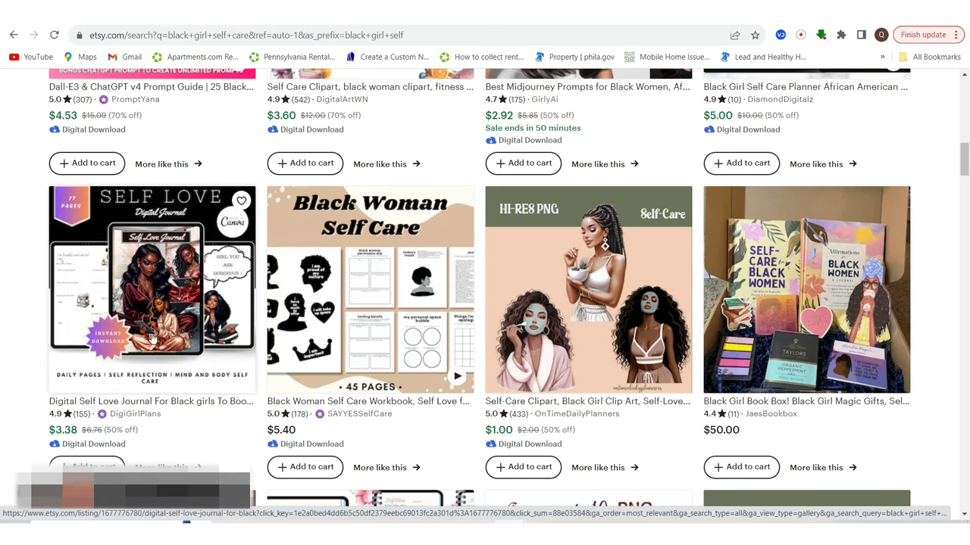
scroll(633, 340, down, 5)
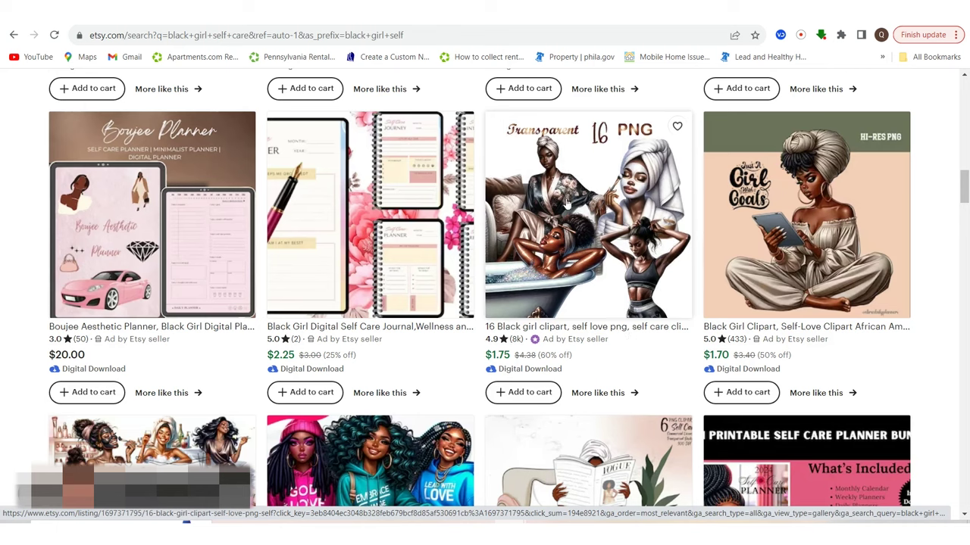
scroll(563, 270, down, 9)
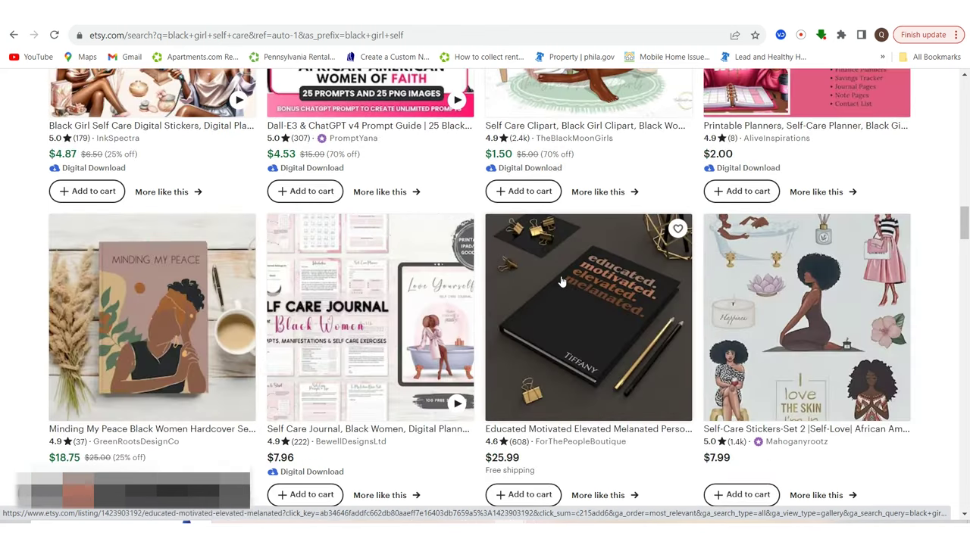
scroll(562, 282, down, 6)
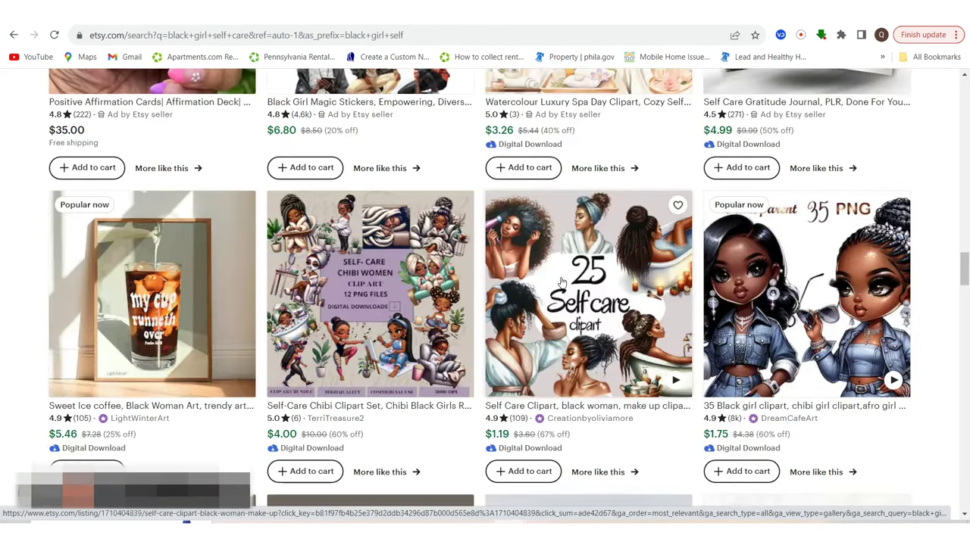
scroll(562, 282, down, 2)
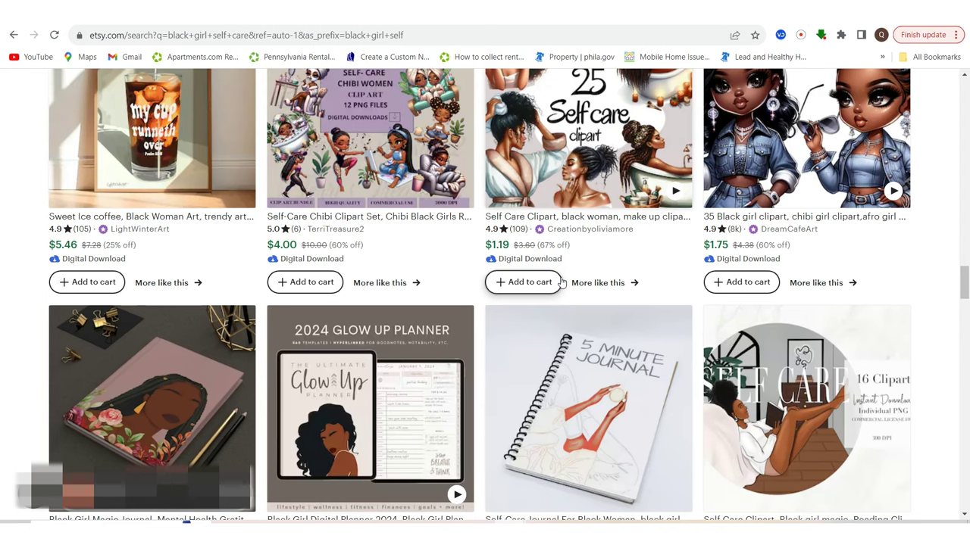
scroll(561, 282, down, 3)
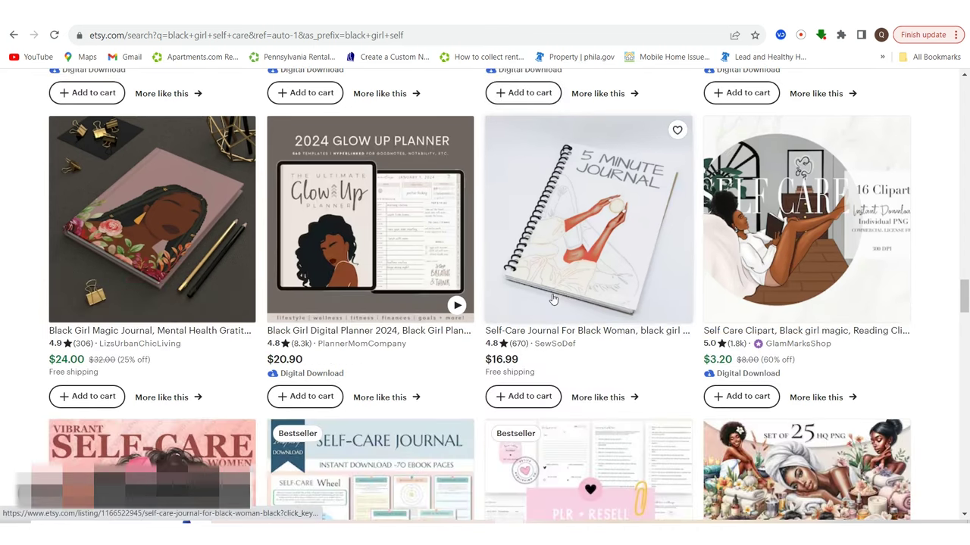
scroll(554, 298, down, 1)
scroll(554, 298, down, 6)
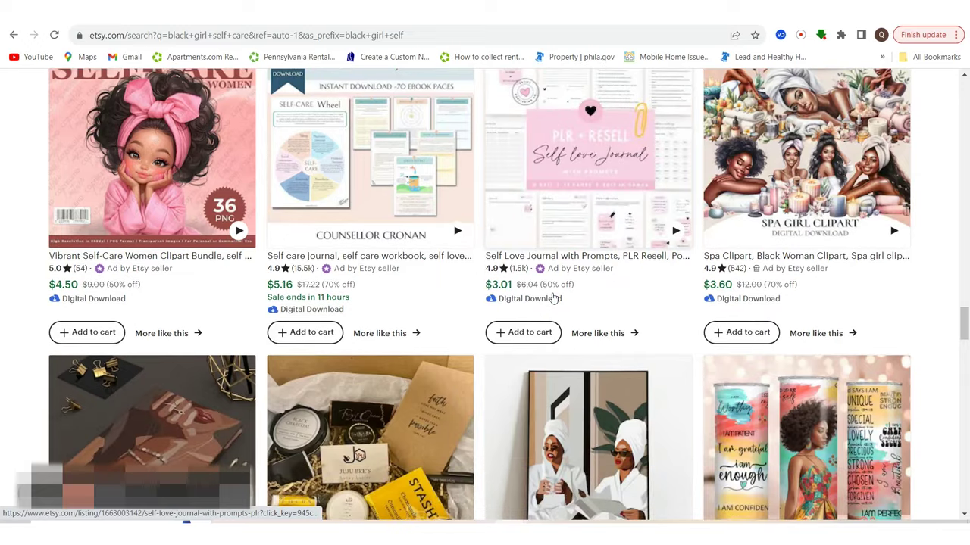
scroll(553, 300, down, 3)
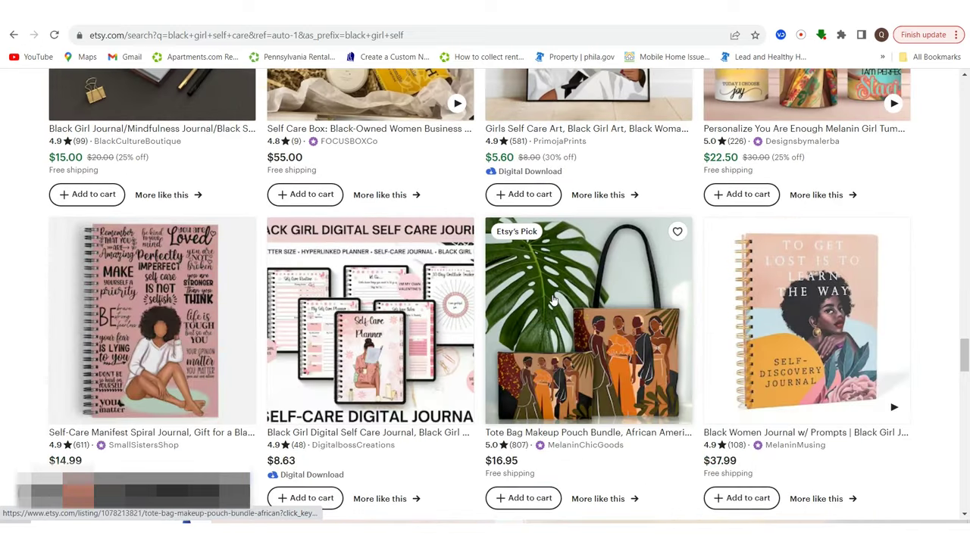
scroll(604, 316, down, 5)
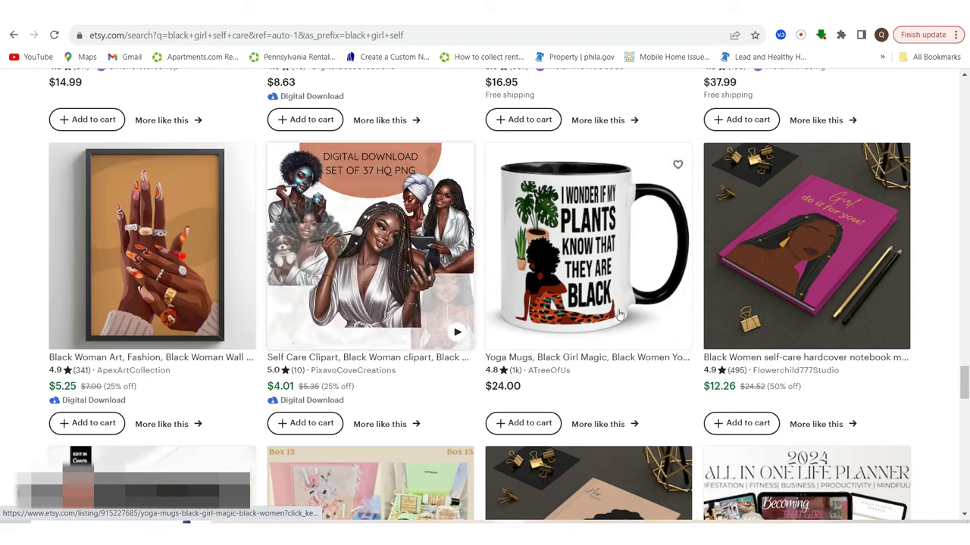
scroll(677, 308, down, 2)
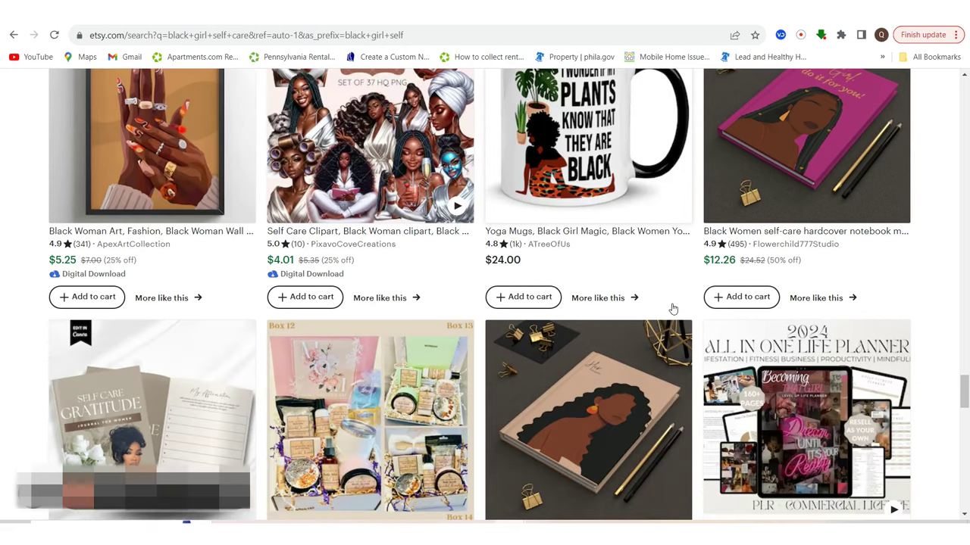
scroll(379, 305, down, 3)
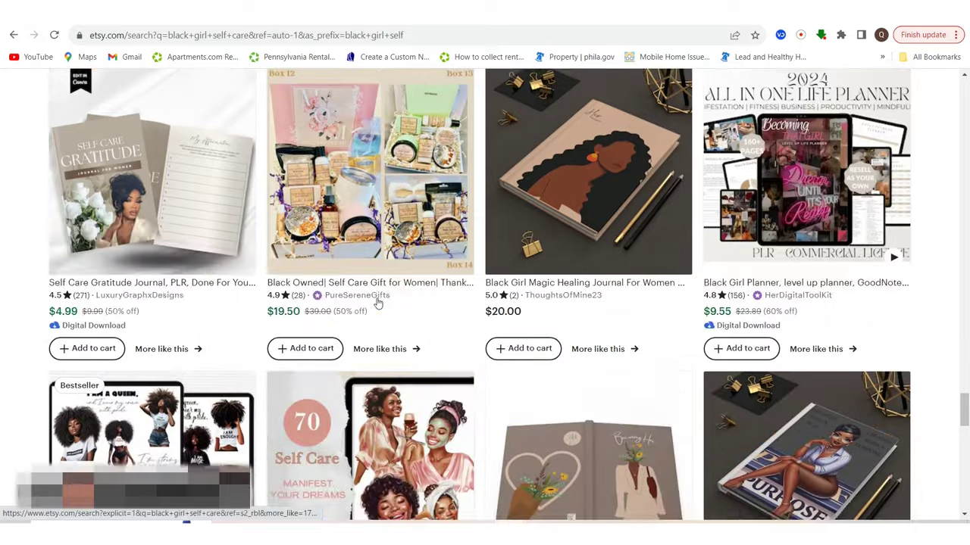
scroll(378, 303, down, 5)
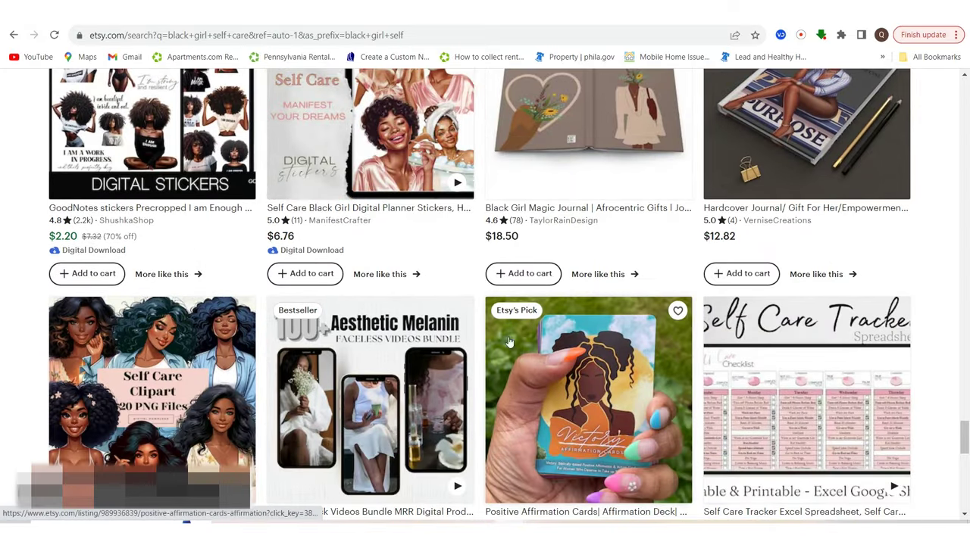
scroll(509, 342, down, 3)
scroll(484, 262, up, 2)
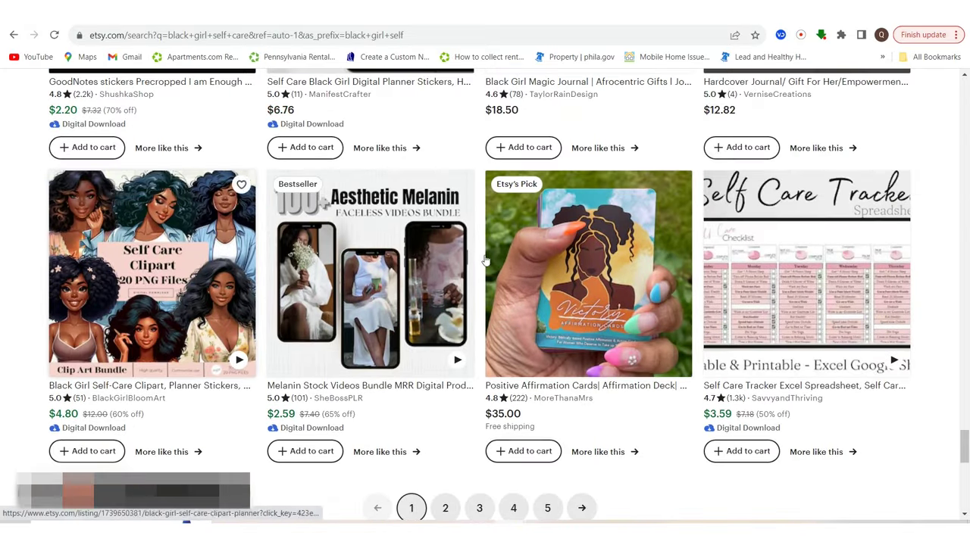
Step: Open page 2 of the black girl self care results and review its clipart, journals, stickers, planners and affirmation products
scroll(681, 334, down, 3)
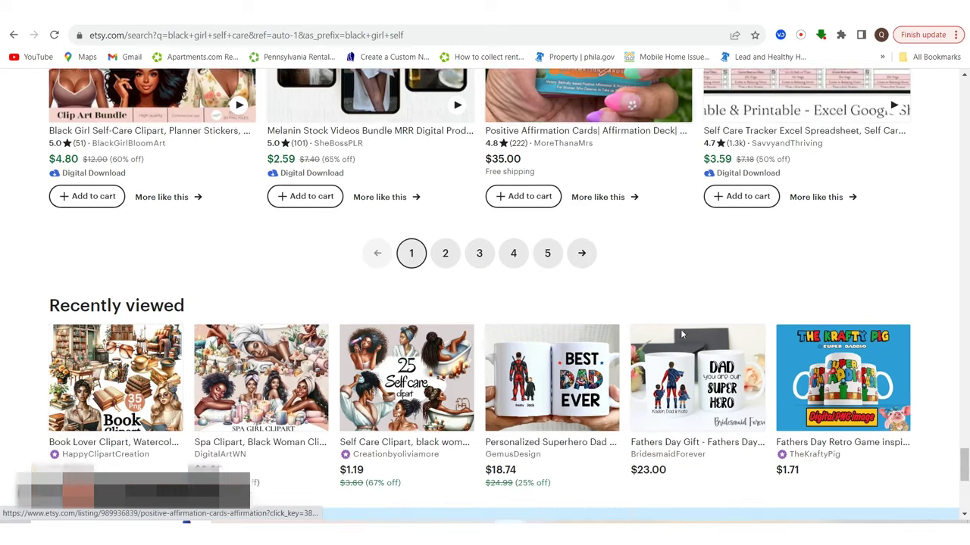
scroll(681, 333, down, 1)
click(445, 193)
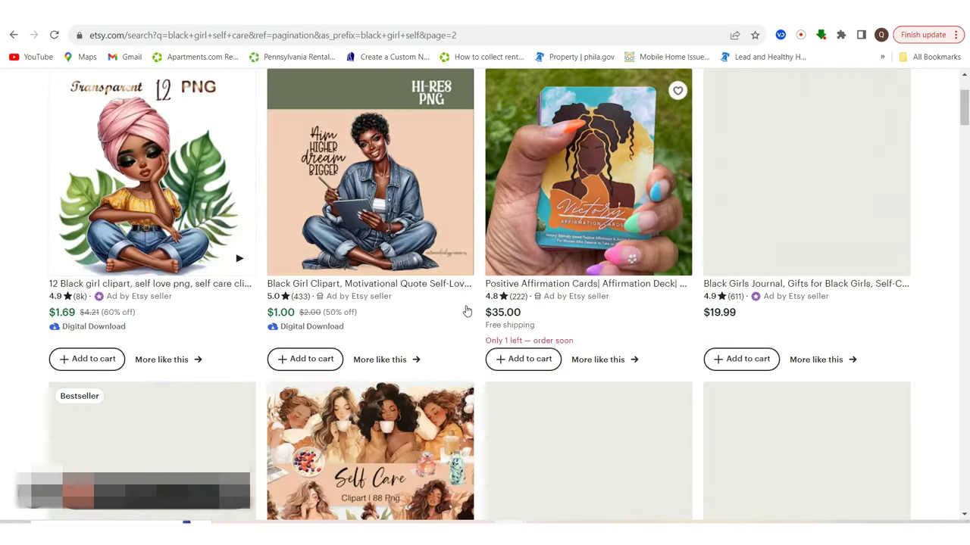
scroll(562, 285, down, 1)
scroll(562, 284, down, 5)
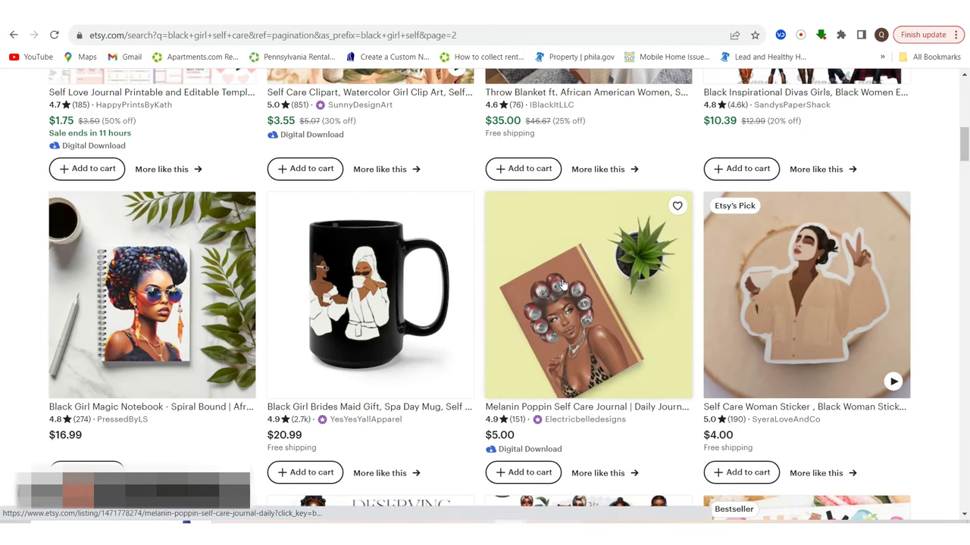
scroll(718, 322, down, 3)
scroll(719, 322, down, 3)
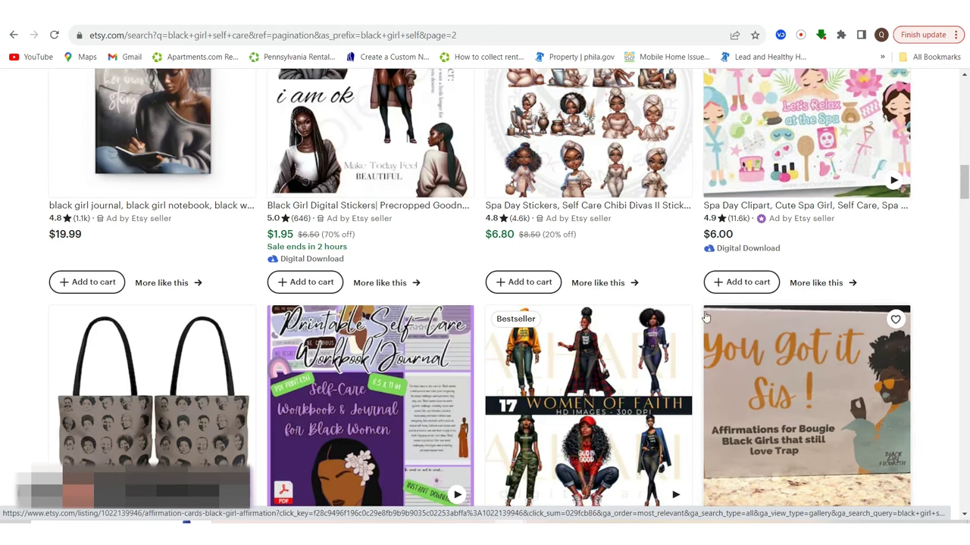
scroll(704, 317, down, 8)
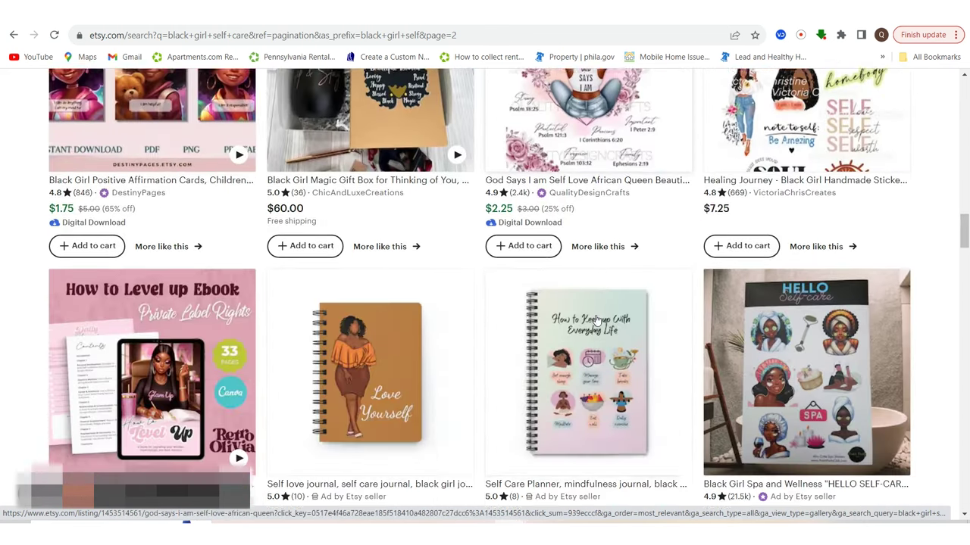
scroll(596, 319, down, 10)
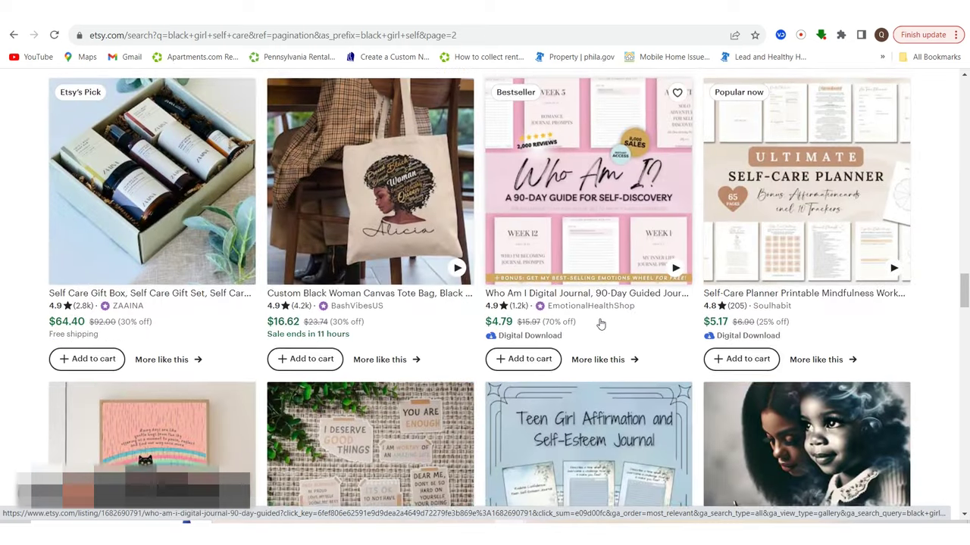
scroll(603, 324, down, 7)
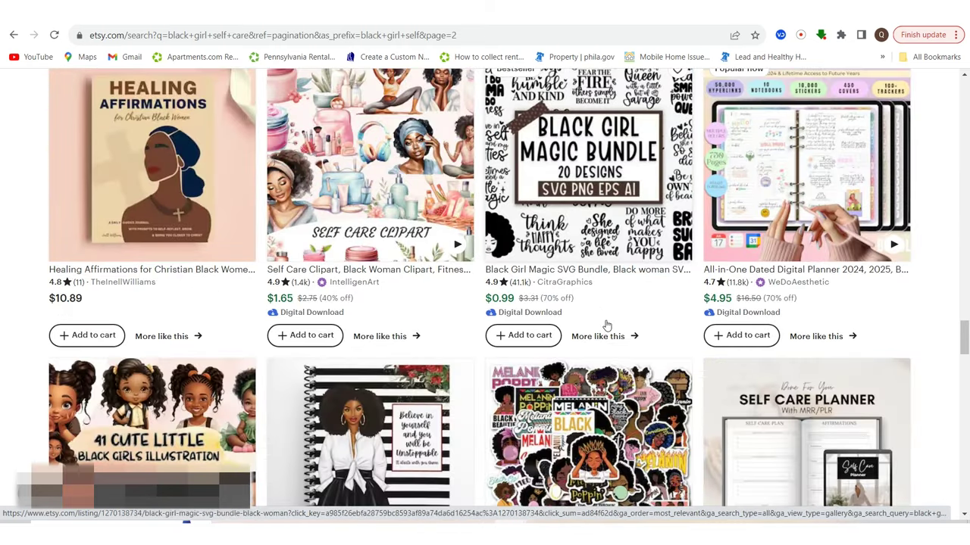
scroll(664, 322, down, 9)
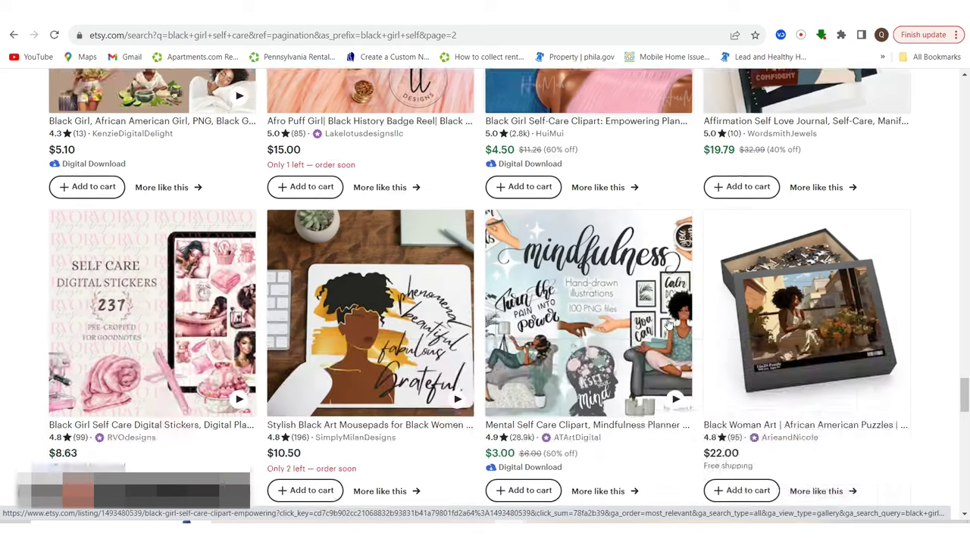
scroll(669, 324, down, 11)
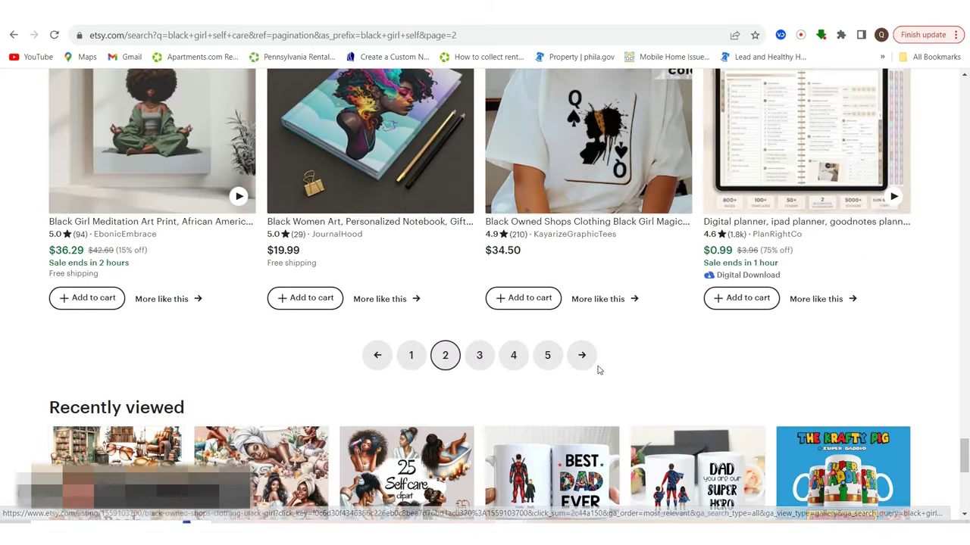
Step: Return to page 1 of the self care results and compare its clipart, digital planners and prompt guides for style ideas
click(412, 355)
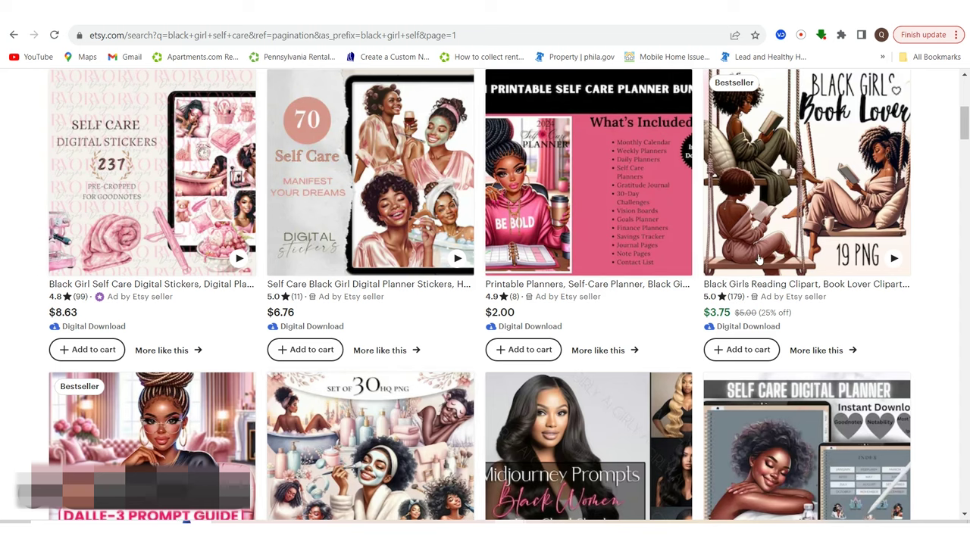
scroll(384, 371, down, 3)
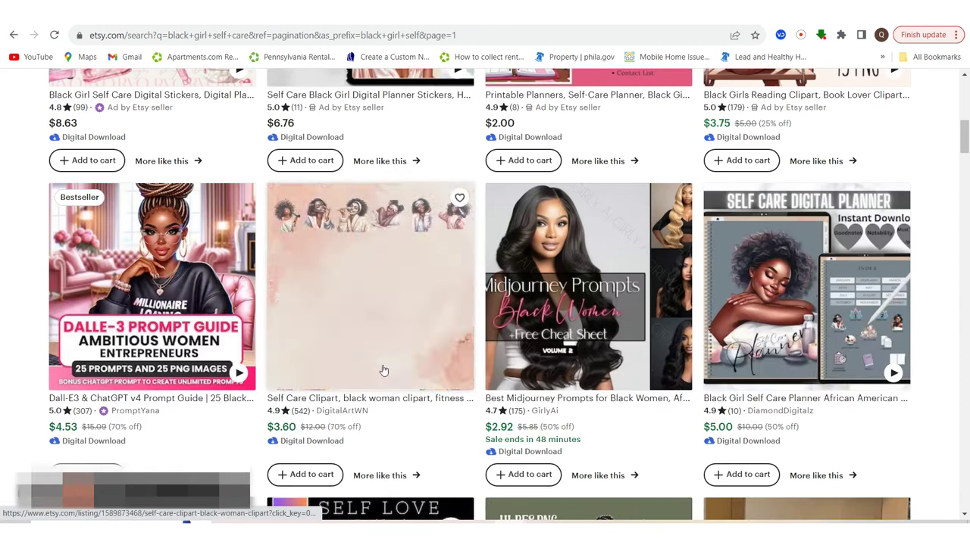
scroll(718, 361, down, 9)
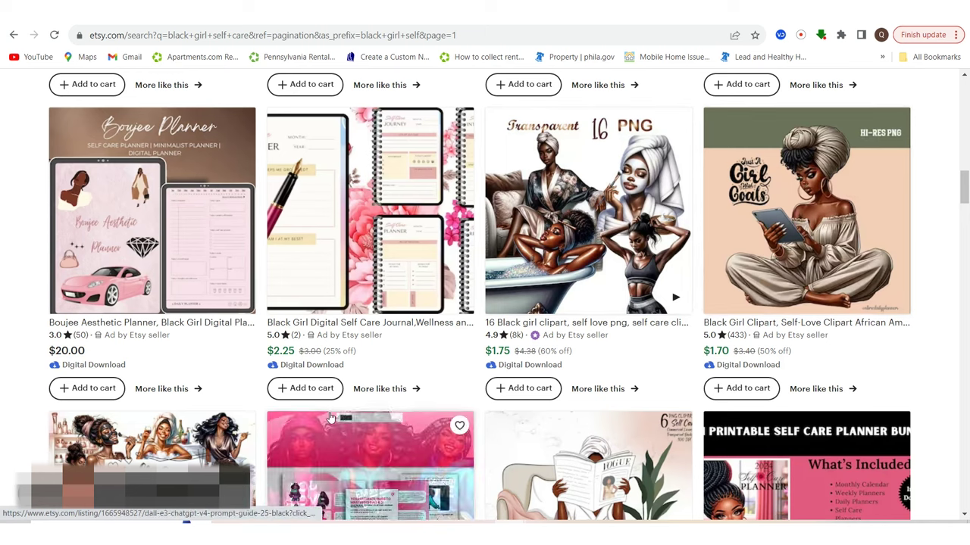
scroll(335, 417, down, 2)
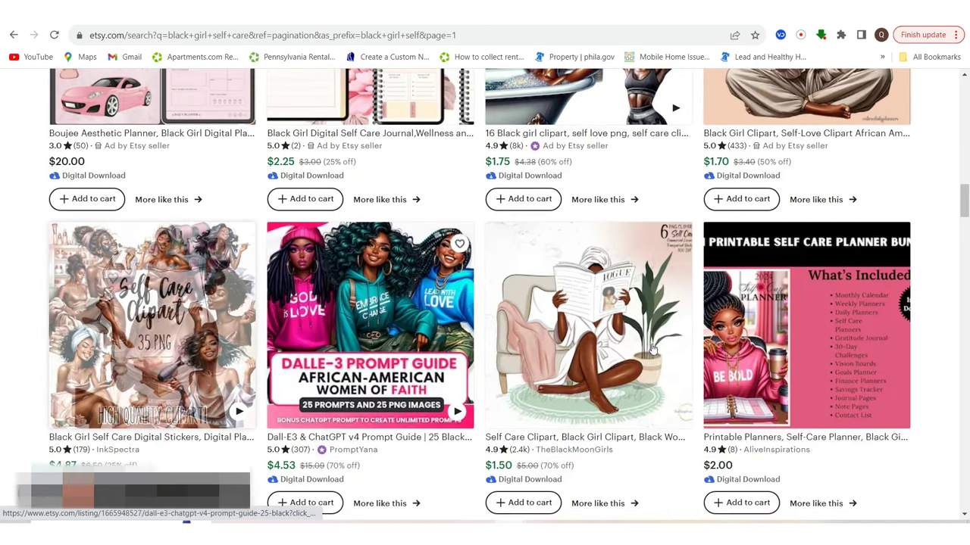
scroll(635, 318, down, 2)
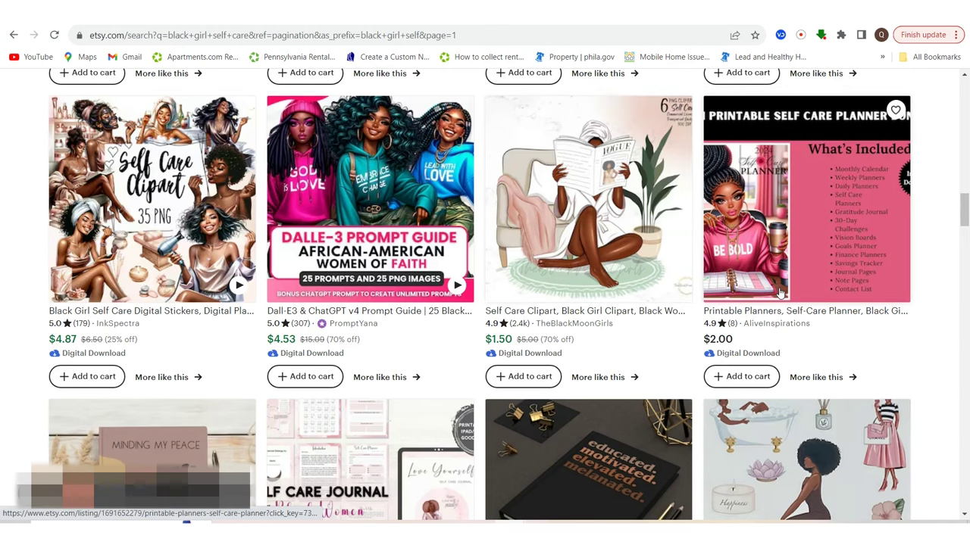
scroll(673, 470, down, 11)
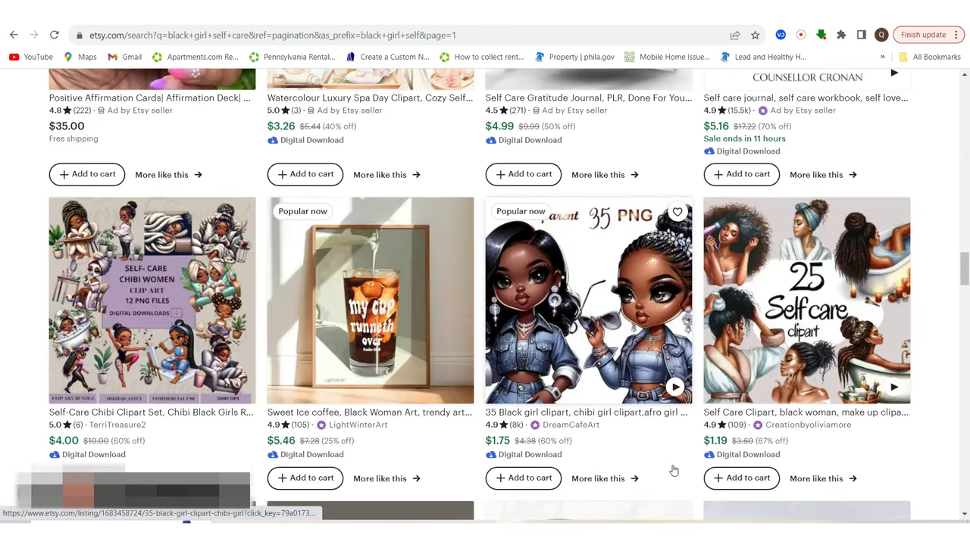
scroll(673, 470, down, 5)
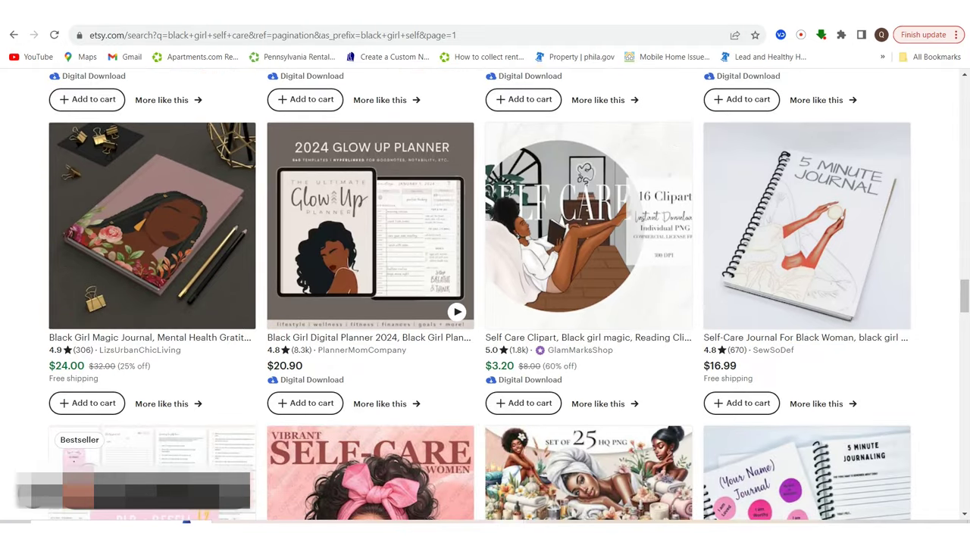
Step: Switch to the ChatGPT "Yellow Self-Care Illustration" conversation and compare the facial mask prompt with its watercolor illustration
key(ctrl+Tab)
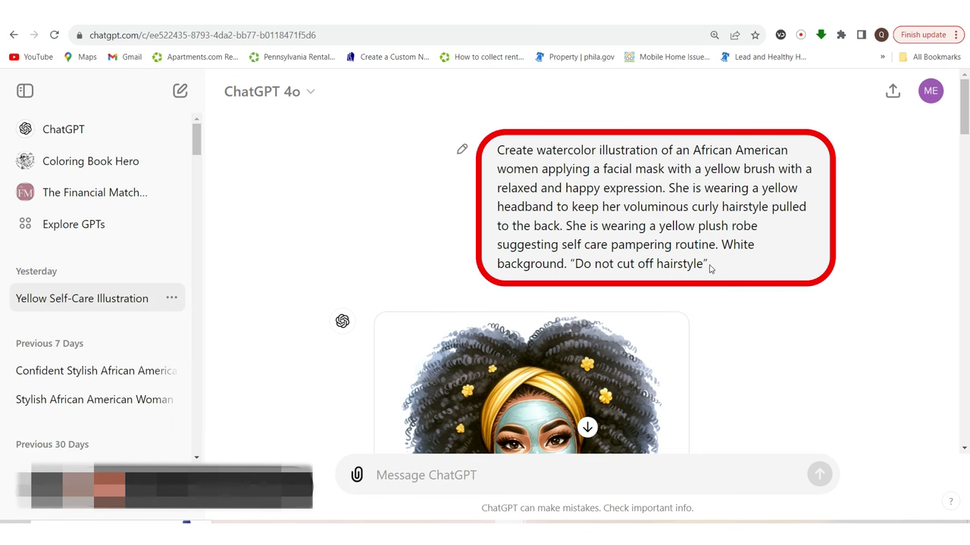
scroll(709, 277, down, 2)
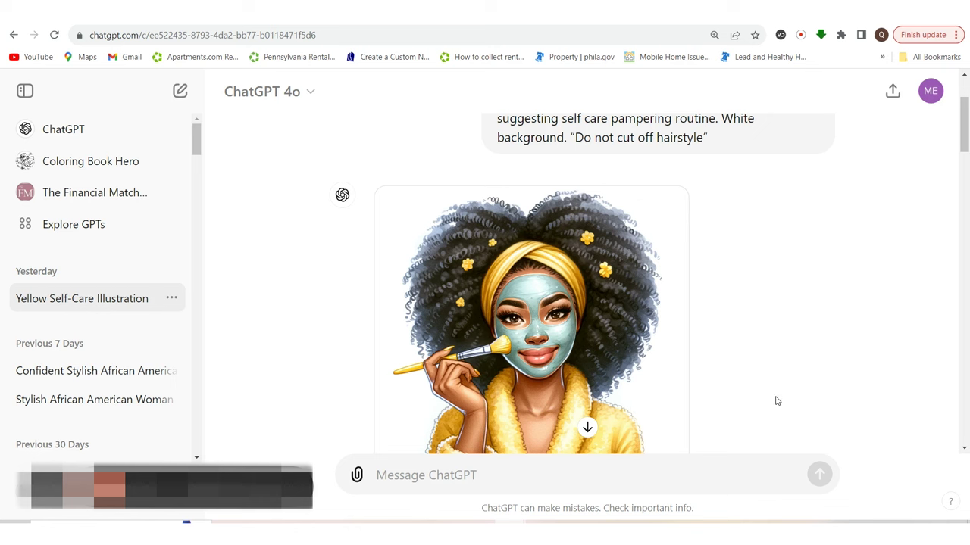
scroll(750, 384, up, 1)
scroll(605, 345, down, 2)
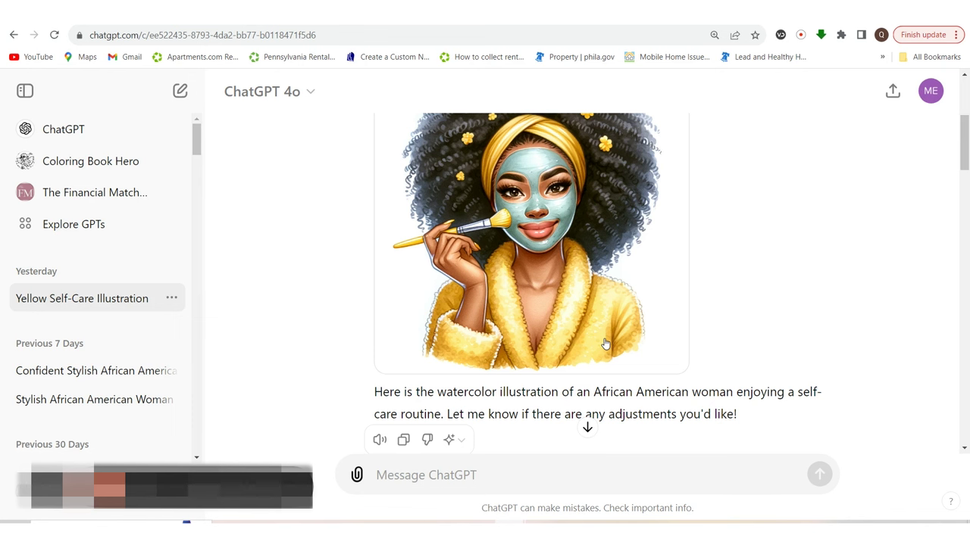
scroll(634, 347, up, 1)
scroll(634, 345, up, 2)
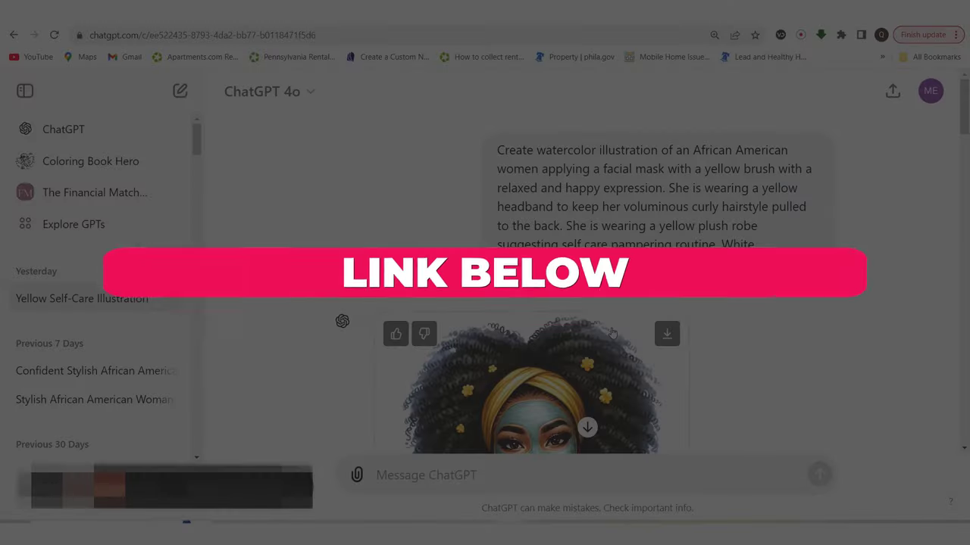
scroll(790, 344, down, 3)
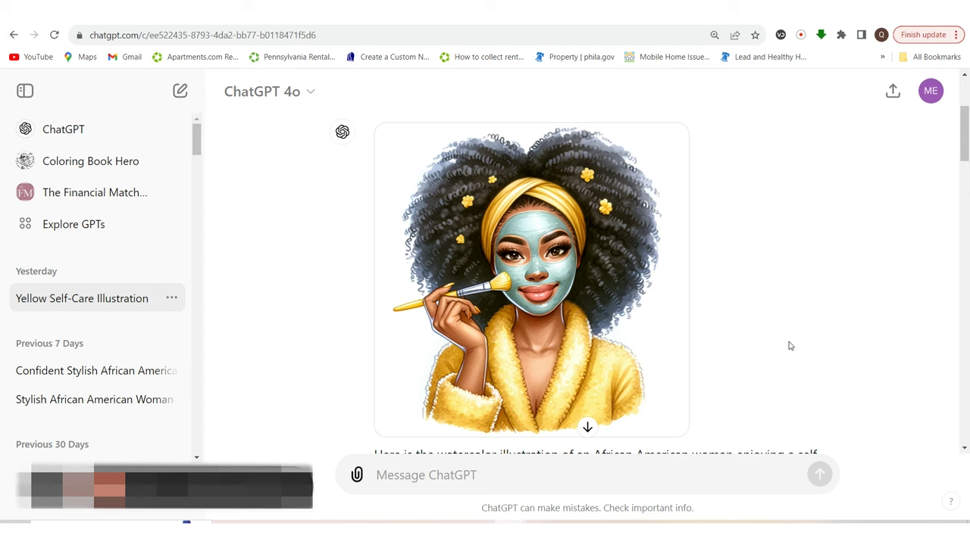
Step: Examine the yellow makeup basket prompt and check its generated illustration against the described brushes, palette, lipstick and other beauty accessories
scroll(809, 318, down, 5)
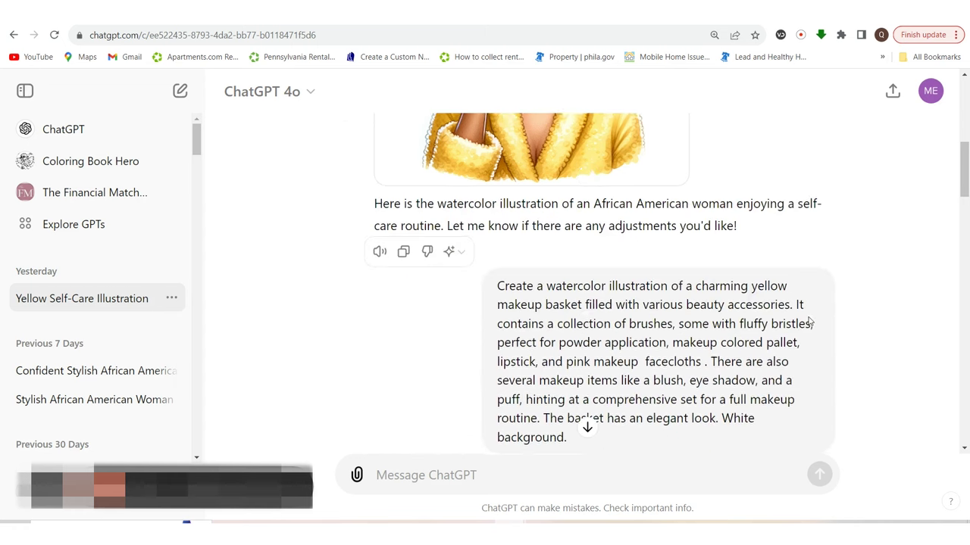
scroll(809, 318, down, 5)
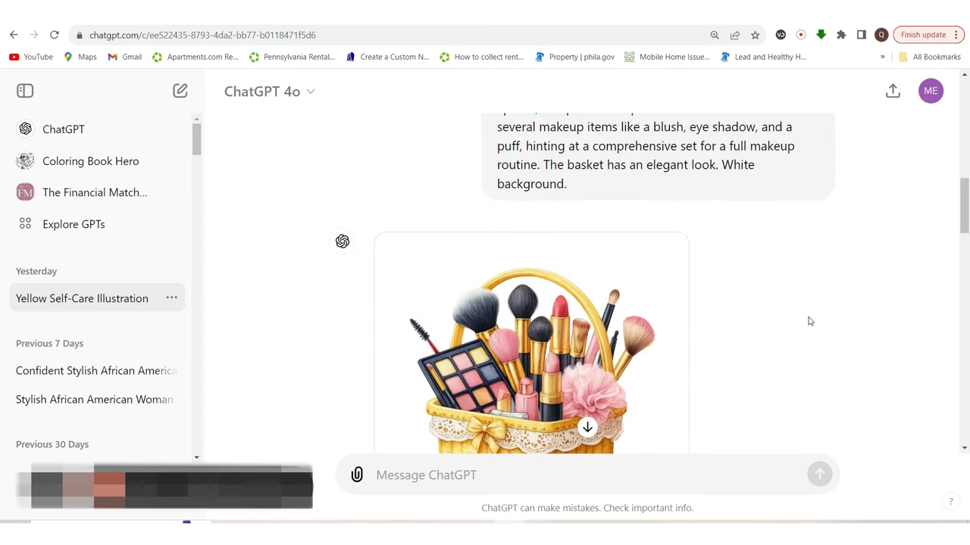
scroll(809, 321, up, 3)
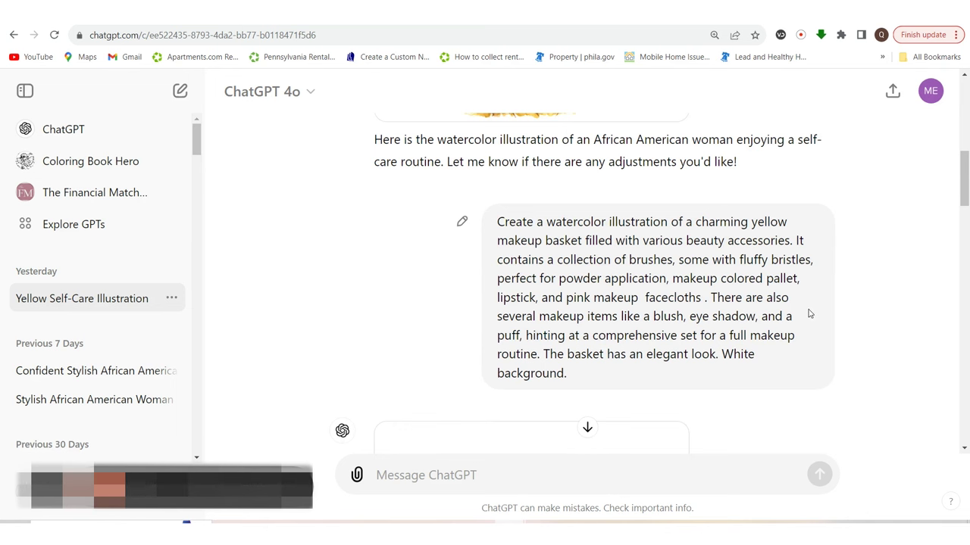
scroll(809, 321, down, 5)
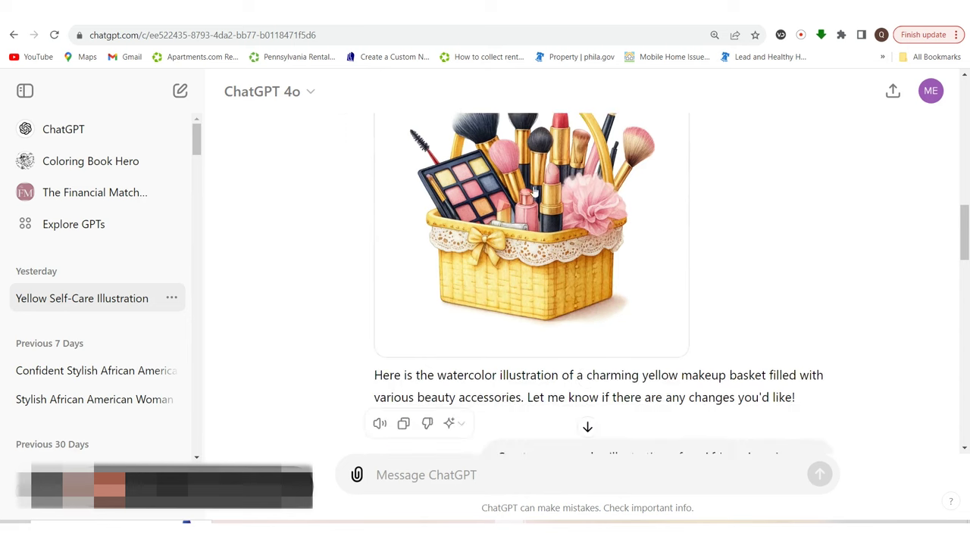
scroll(537, 237, up, 2)
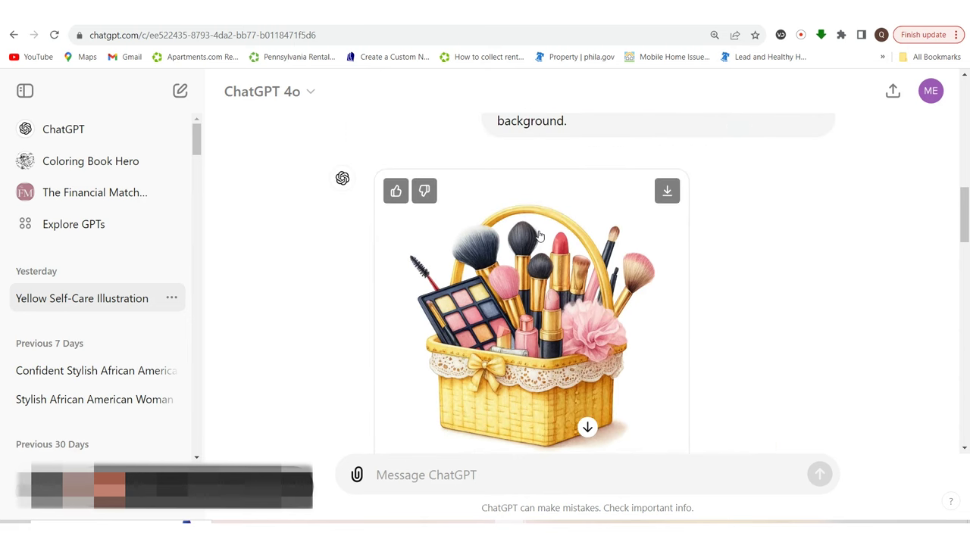
scroll(610, 310, up, 4)
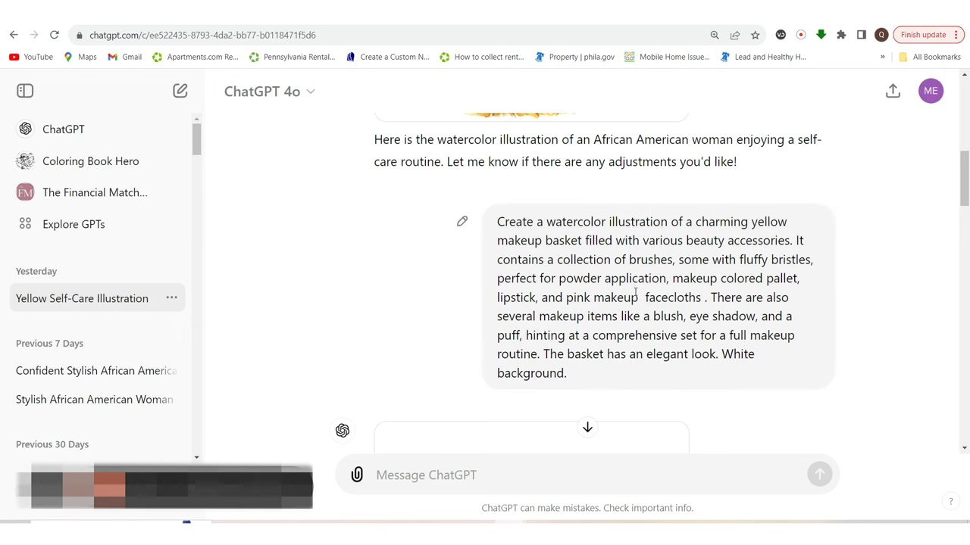
scroll(625, 303, down, 1)
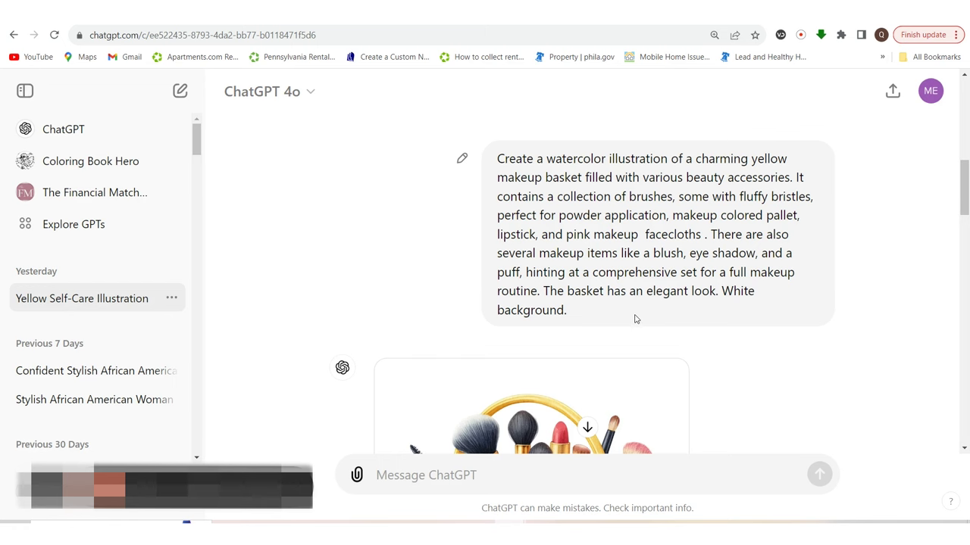
scroll(634, 318, down, 3)
scroll(573, 300, down, 2)
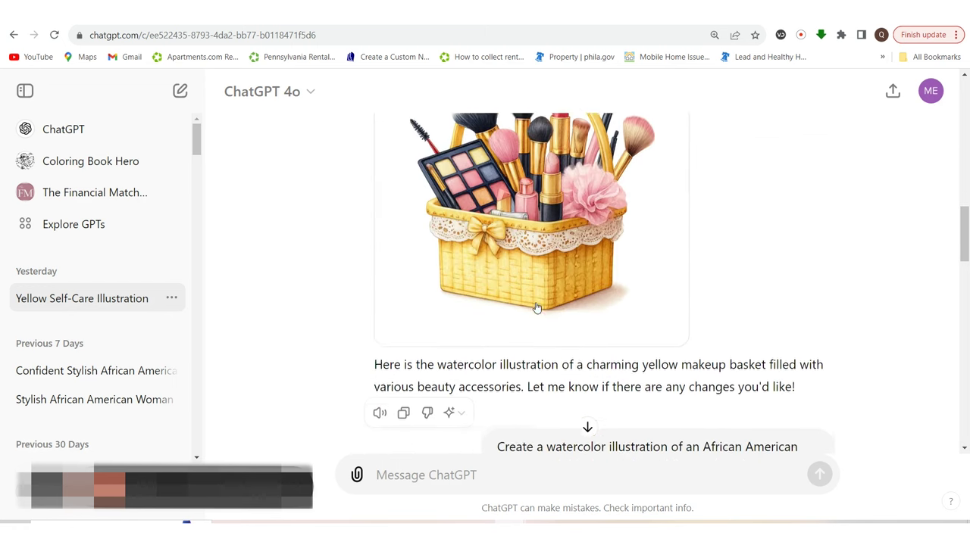
scroll(536, 306, up, 2)
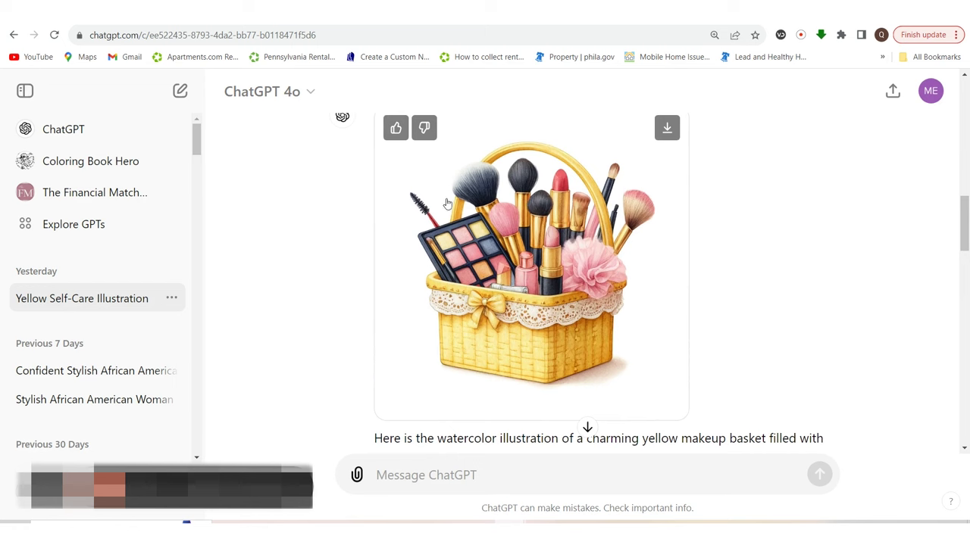
scroll(568, 306, down, 2)
scroll(567, 306, up, 2)
Step: Review the prompt for the woman in a hot pink sleep mask and yellow pajamas, comparing it with the generated illustration
scroll(570, 307, down, 4)
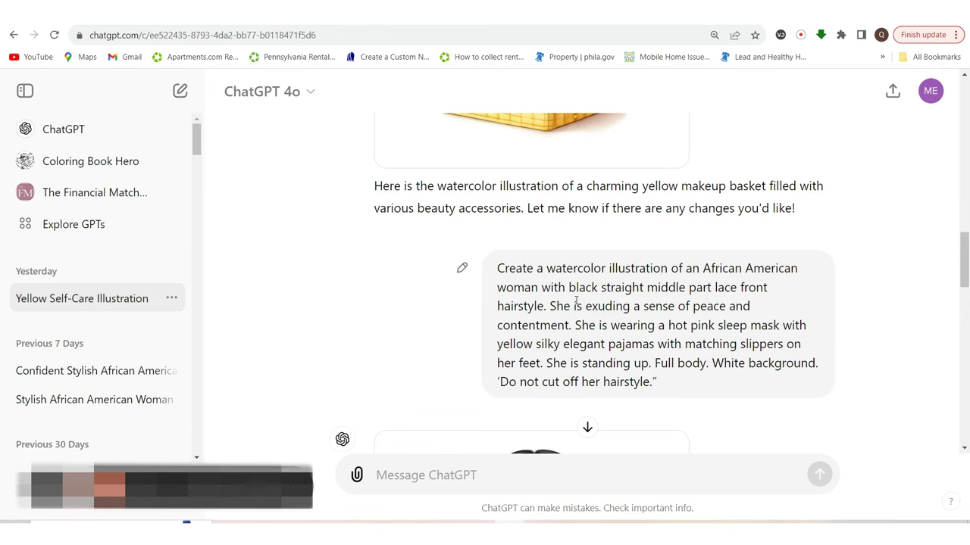
scroll(575, 300, down, 5)
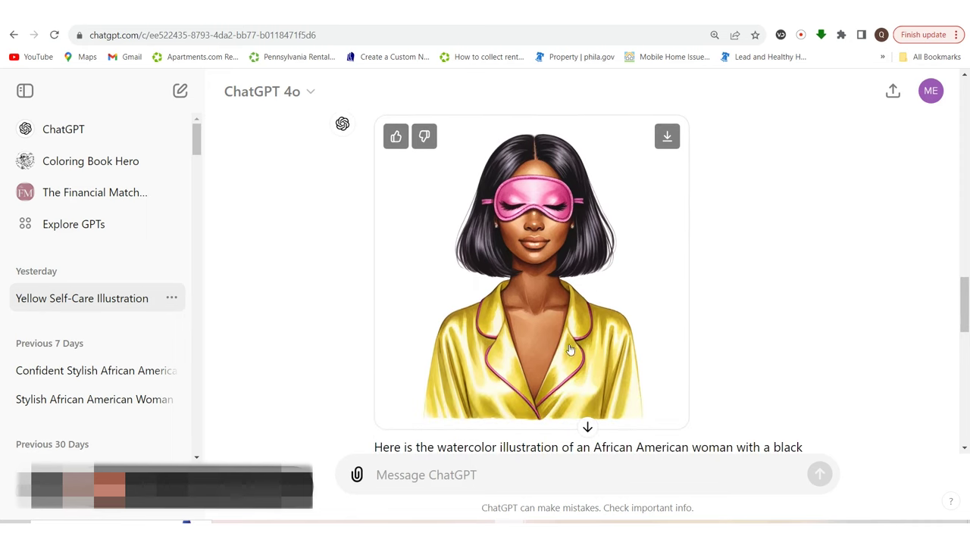
scroll(686, 327, up, 1)
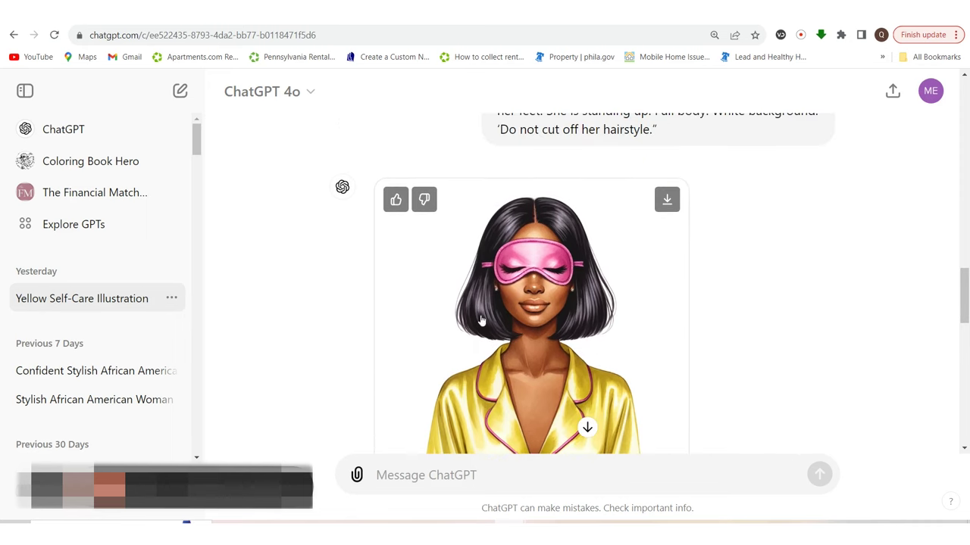
scroll(706, 341, up, 2)
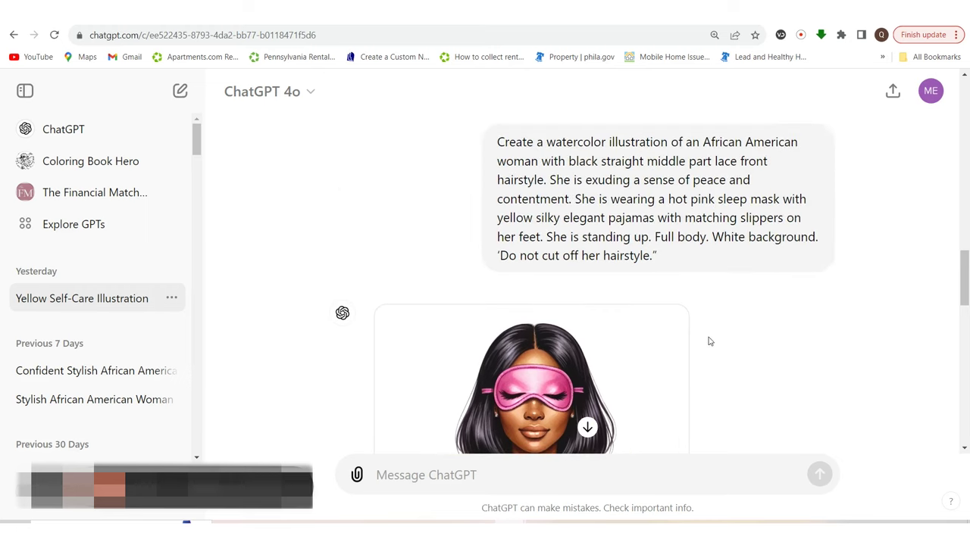
scroll(710, 341, up, 1)
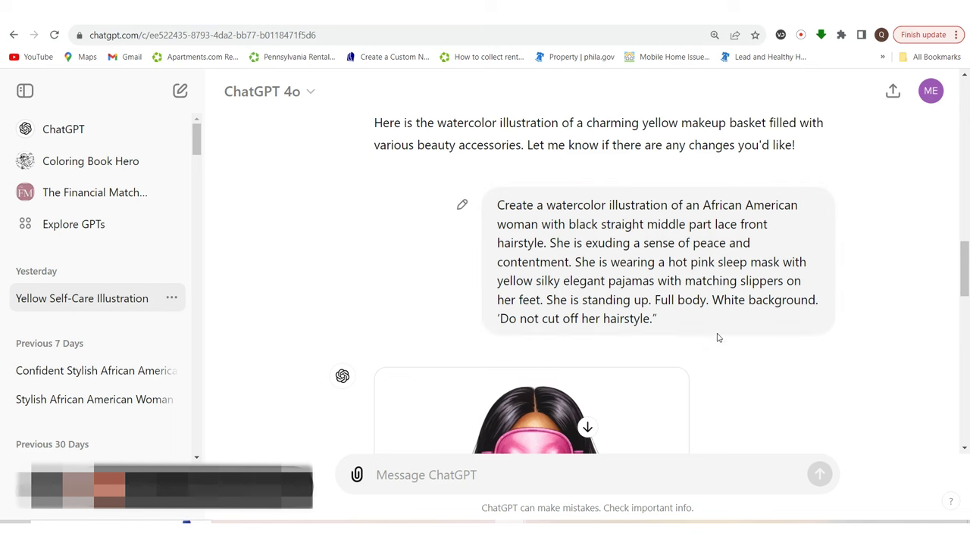
Step: Compare the hot pink sleep mask illustration with the yellow sleep mask version and review the prompt behind the yellow one
scroll(710, 281, down, 5)
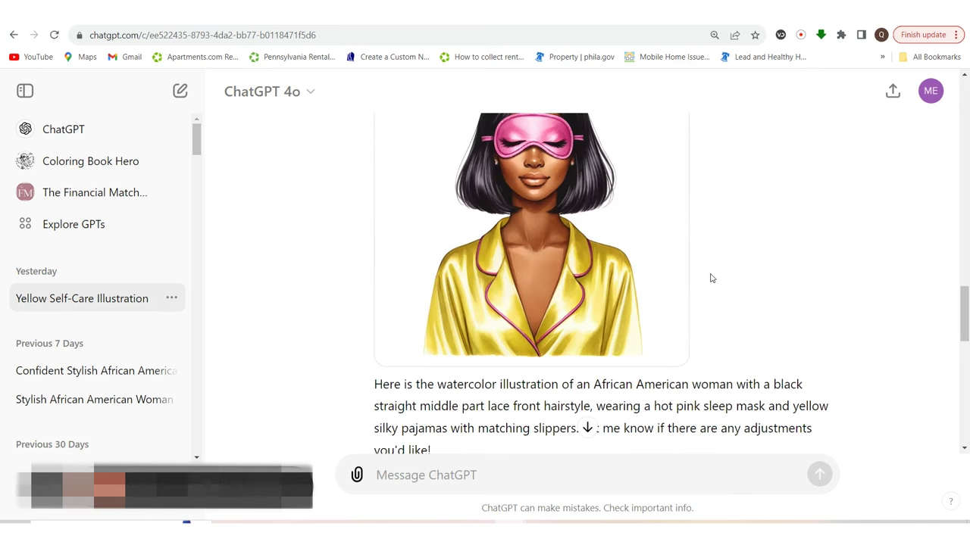
scroll(629, 183, down, 10)
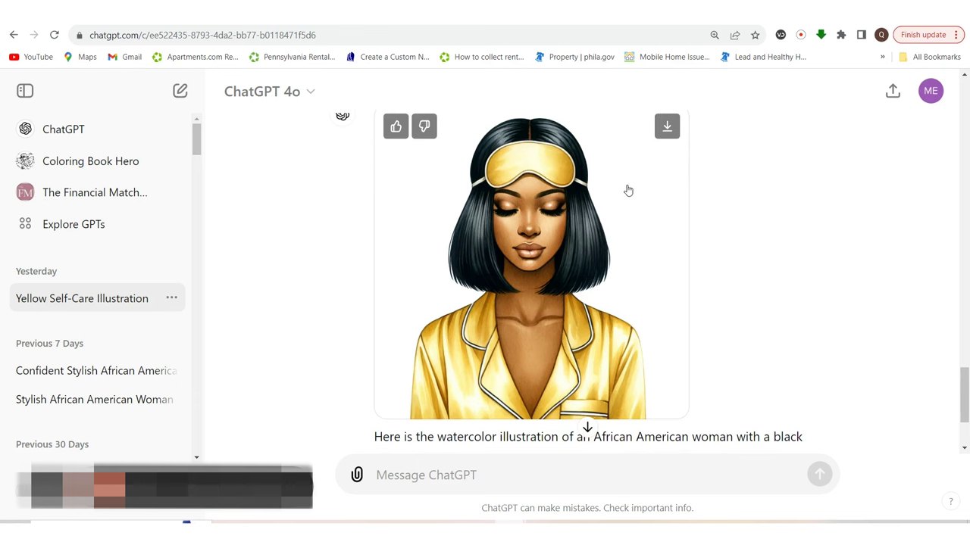
scroll(626, 190, up, 4)
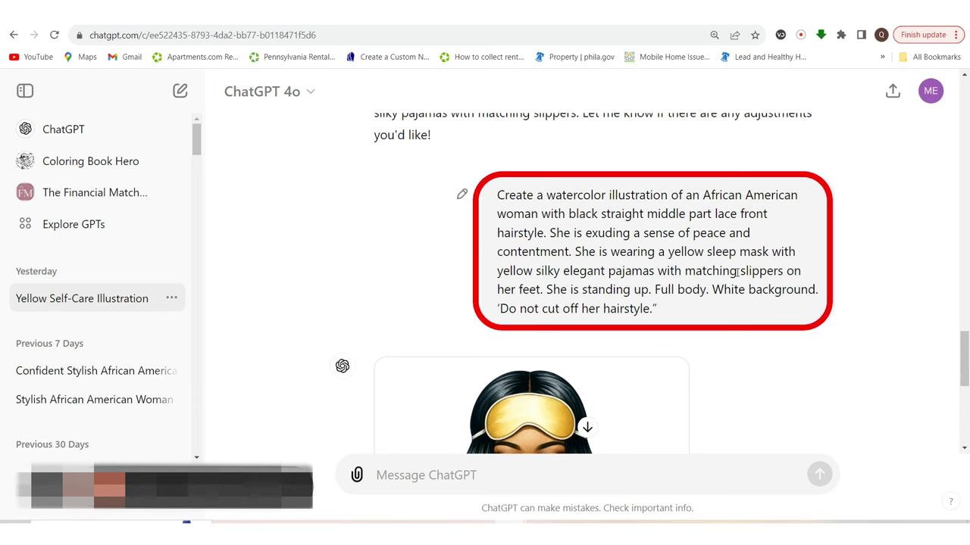
scroll(704, 313, down, 1)
scroll(704, 312, down, 3)
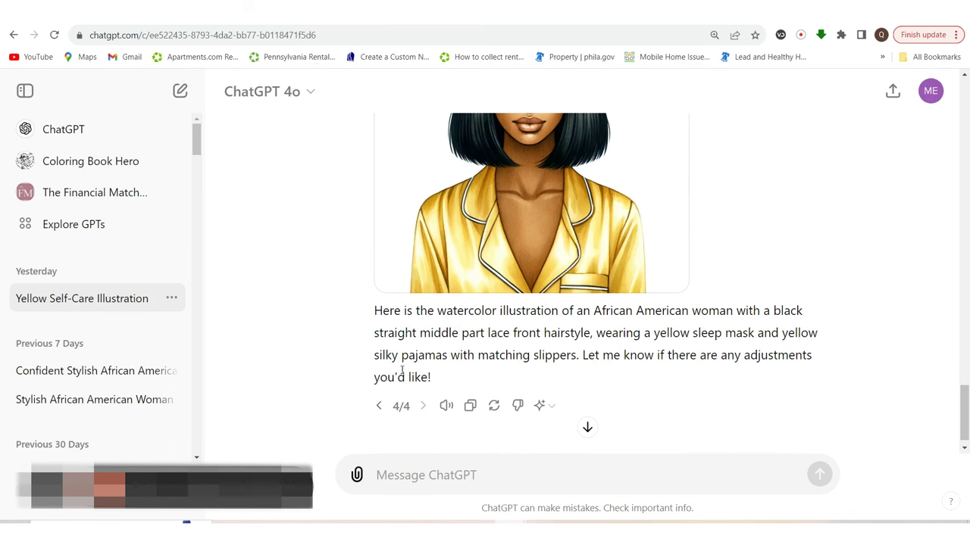
Step: Look through the four alternative responses to the yellow sleep mask prompt and compare the hairstyles and outfits
click(379, 406)
scroll(459, 318, up, 2)
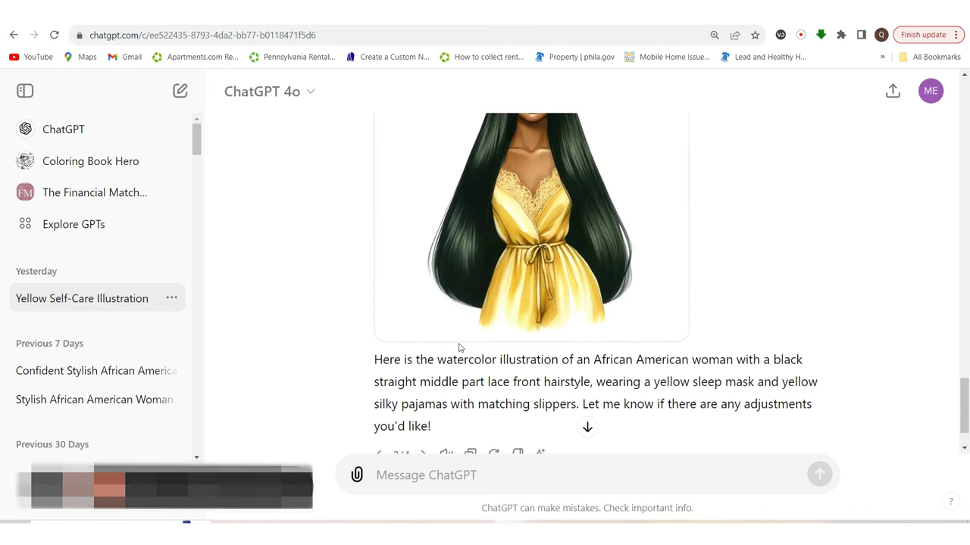
scroll(459, 349, up, 1)
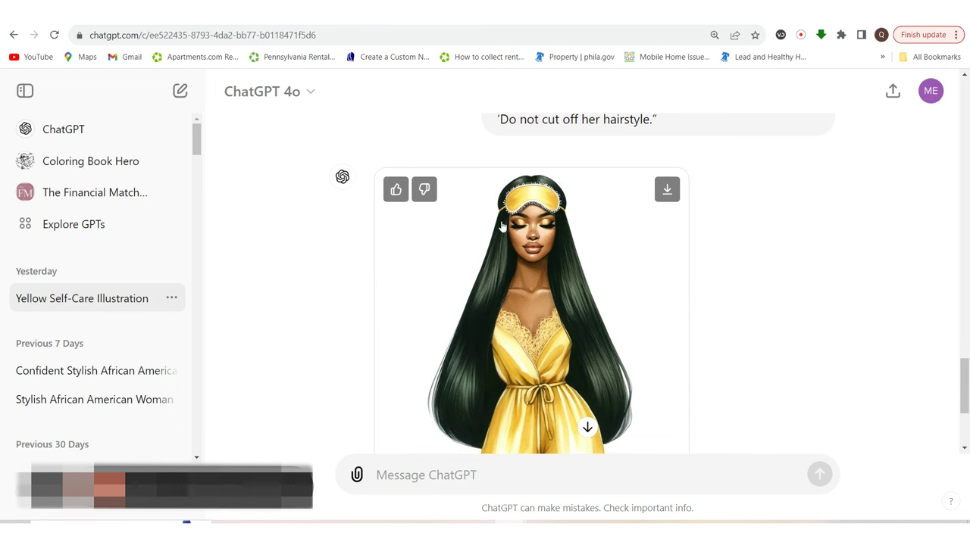
scroll(523, 352, down, 3)
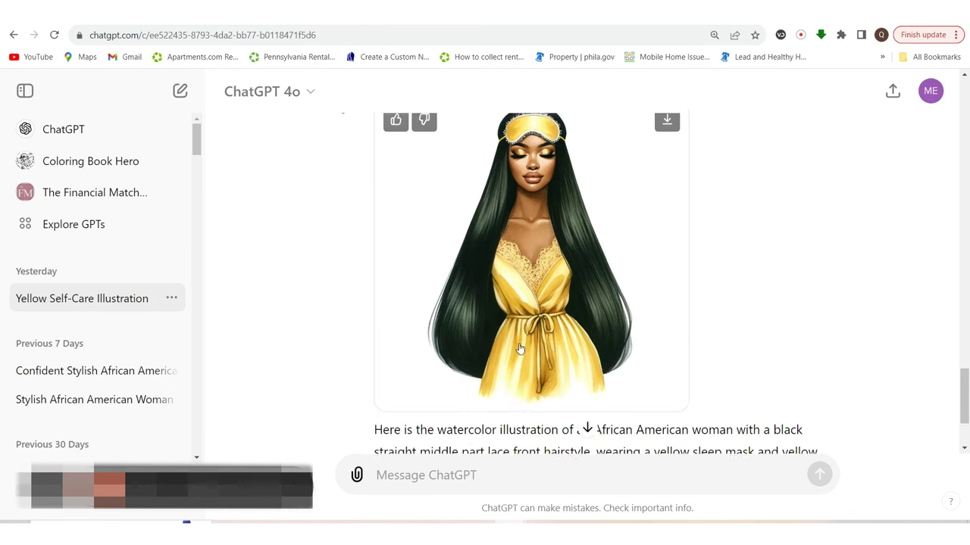
click(379, 405)
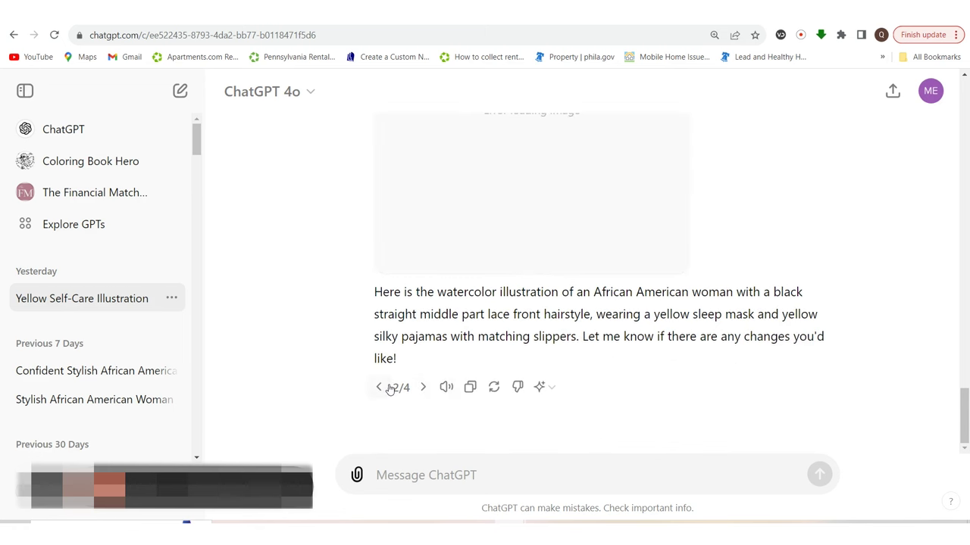
click(383, 387)
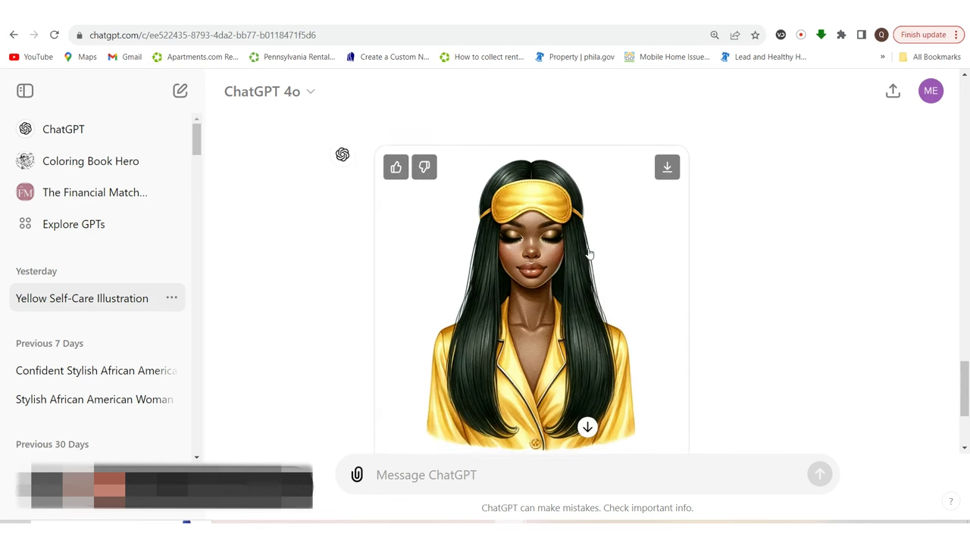
click(423, 387)
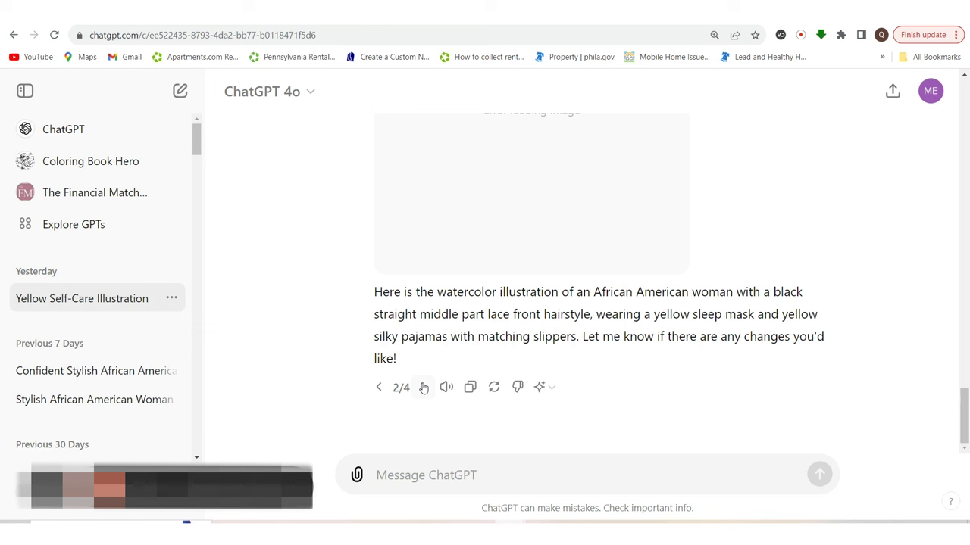
click(424, 387)
click(423, 387)
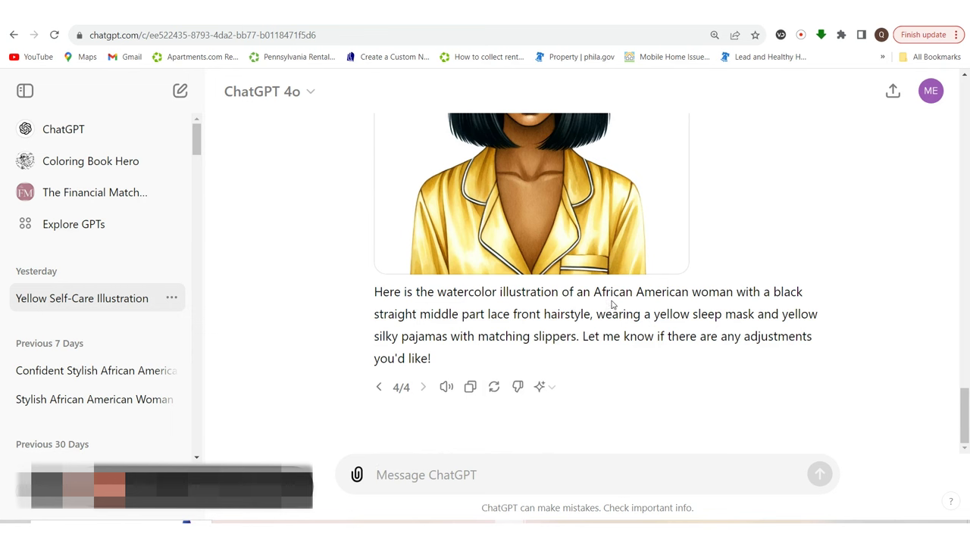
Step: Regenerate the yellow sleep mask and pajamas response and inspect the new illustration
click(493, 387)
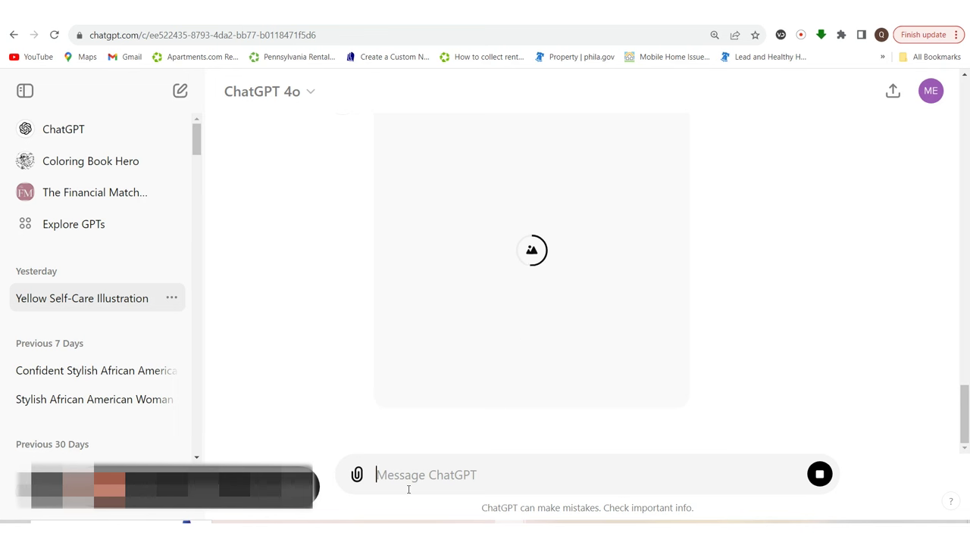
scroll(523, 303, up, 2)
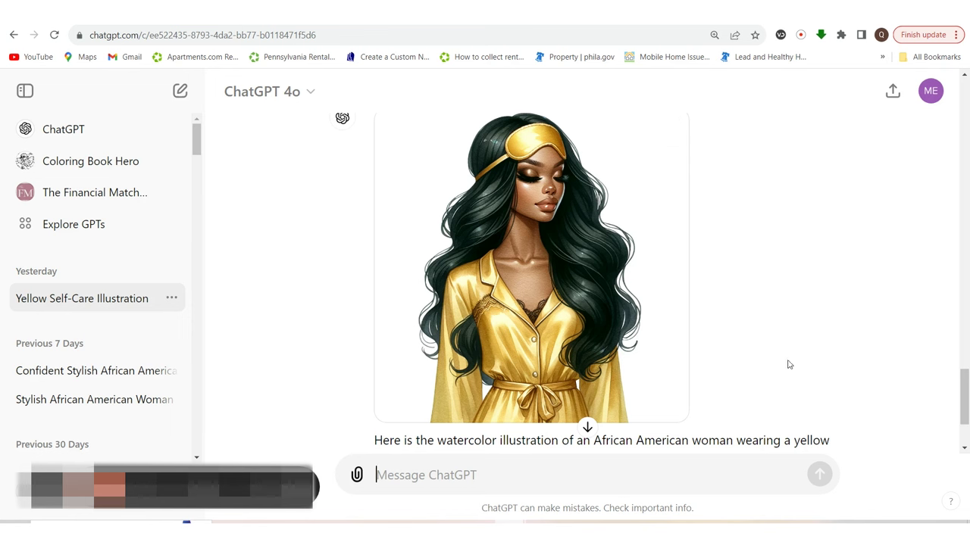
scroll(678, 393, down, 1)
scroll(492, 440, down, 1)
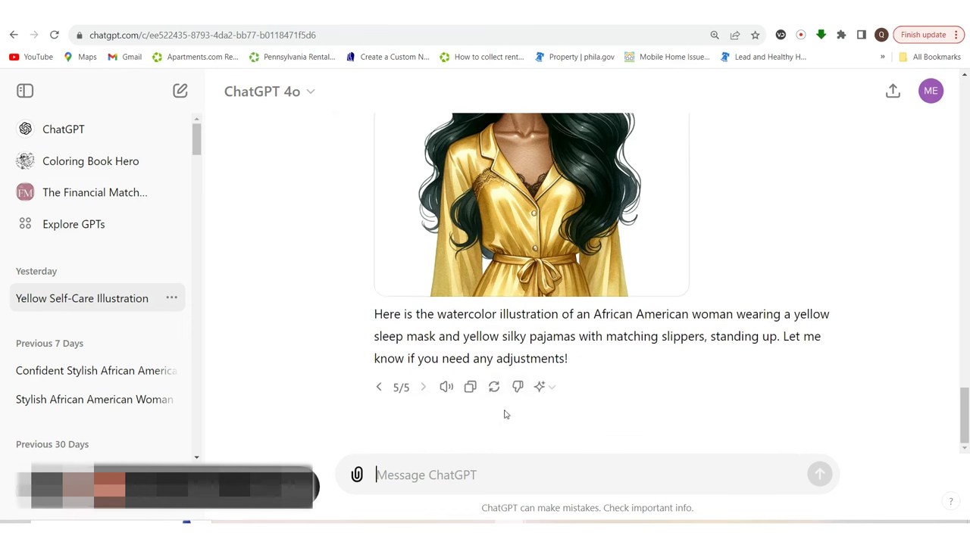
Step: Generate one more version of the woman in the yellow sleep mask and view the resulting image
click(496, 388)
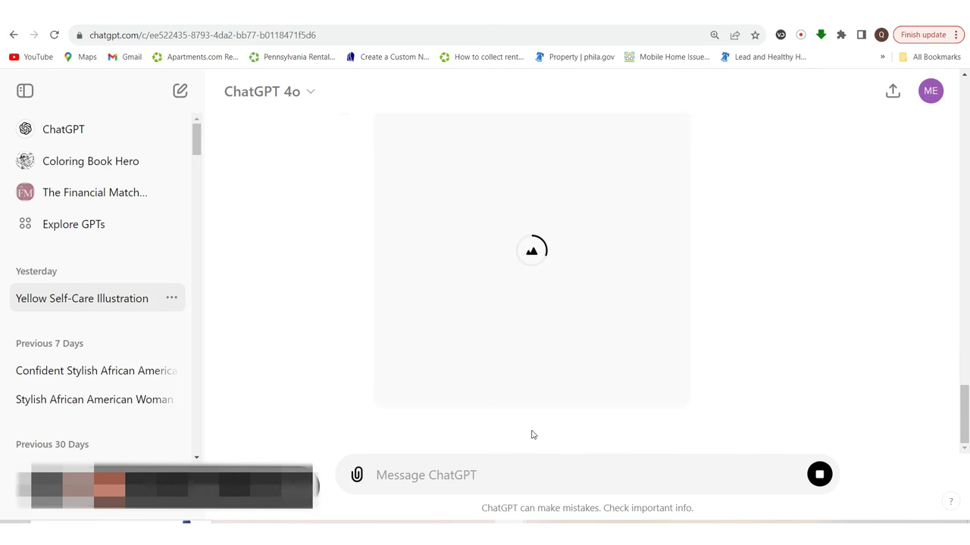
scroll(604, 269, up, 2)
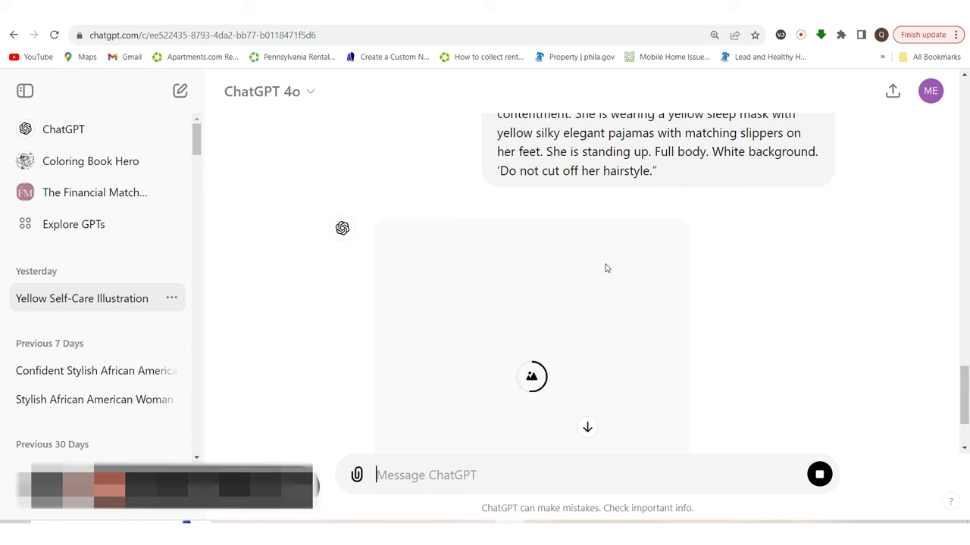
scroll(603, 263, down, 3)
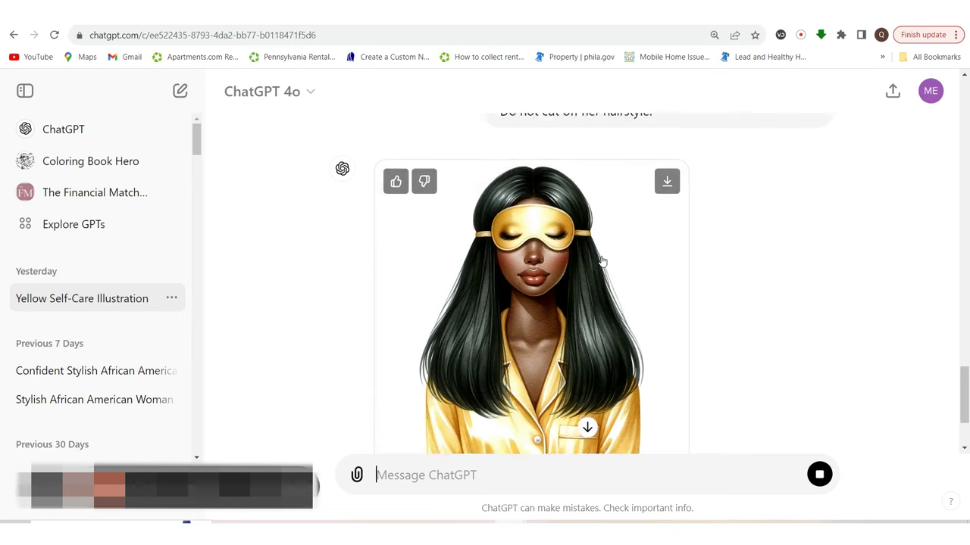
Step: Copy the full yellow sleep mask prompt from the conversation and paste it into a new message
scroll(604, 261, up, 3)
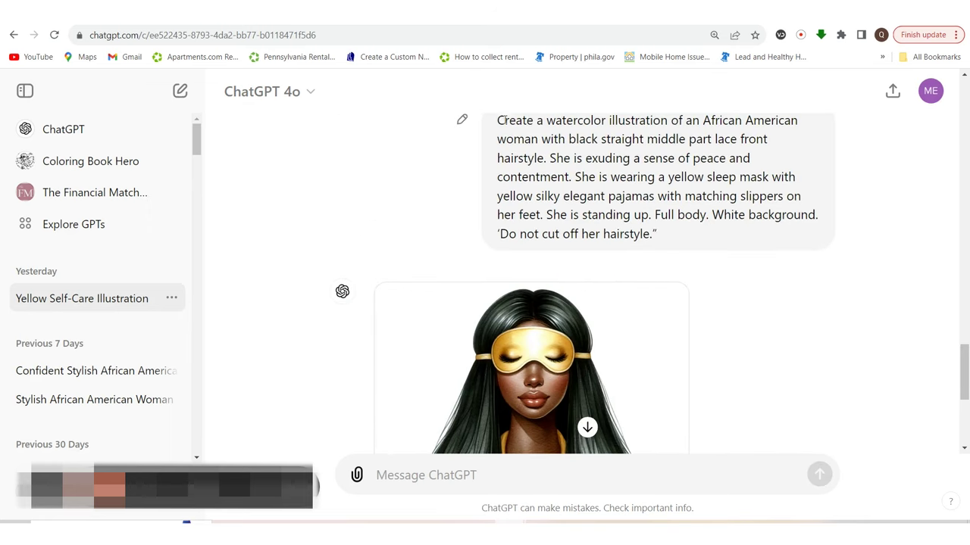
mouse_move(498, 120)
mouse_down()
mouse_move(638, 211)
mouse_move(658, 236)
mouse_up()
right_click(589, 203)
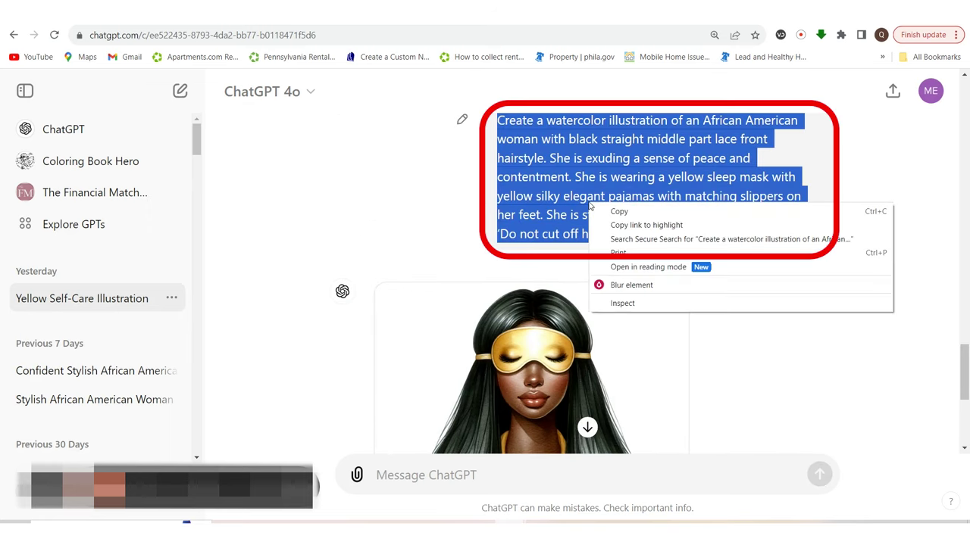
click(618, 212)
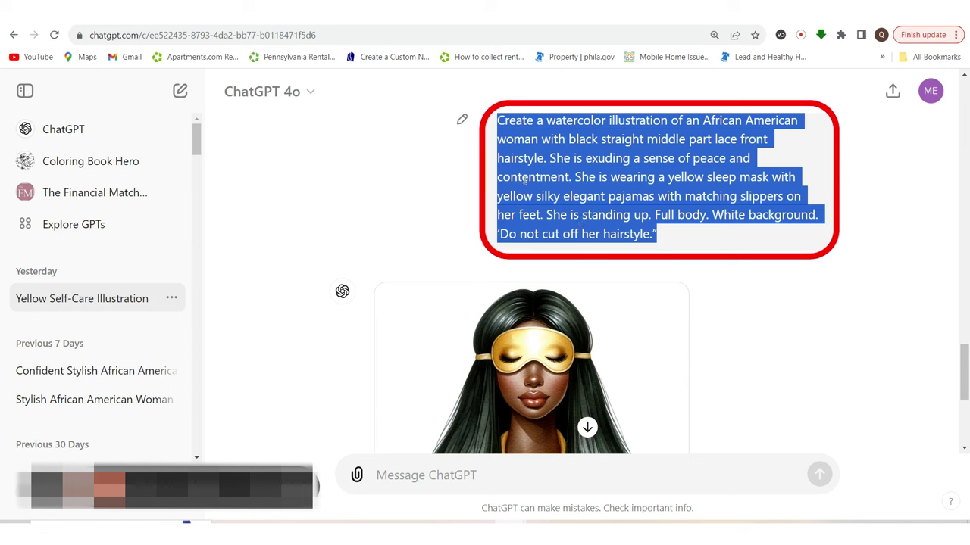
scroll(464, 288, down, 1)
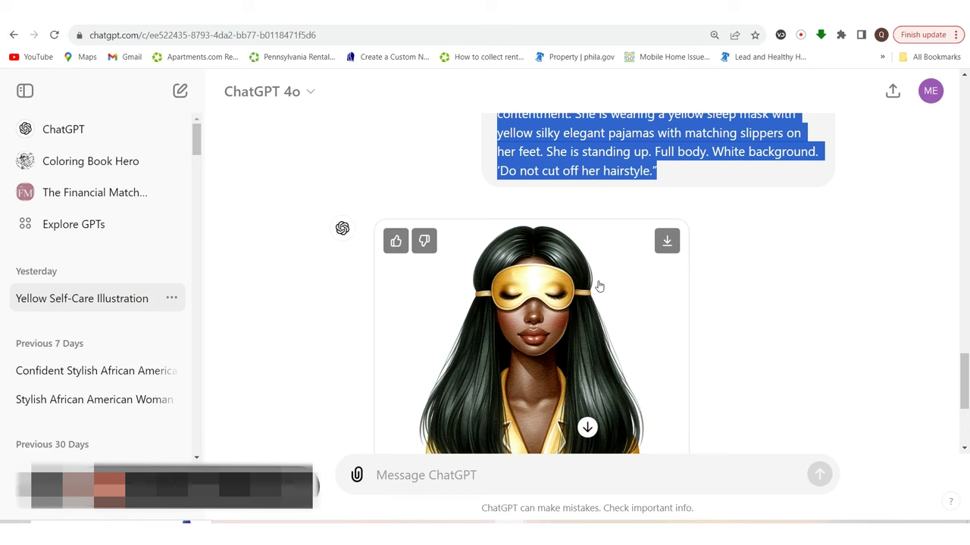
scroll(583, 197, up, 2)
scroll(606, 242, down, 3)
scroll(605, 242, down, 3)
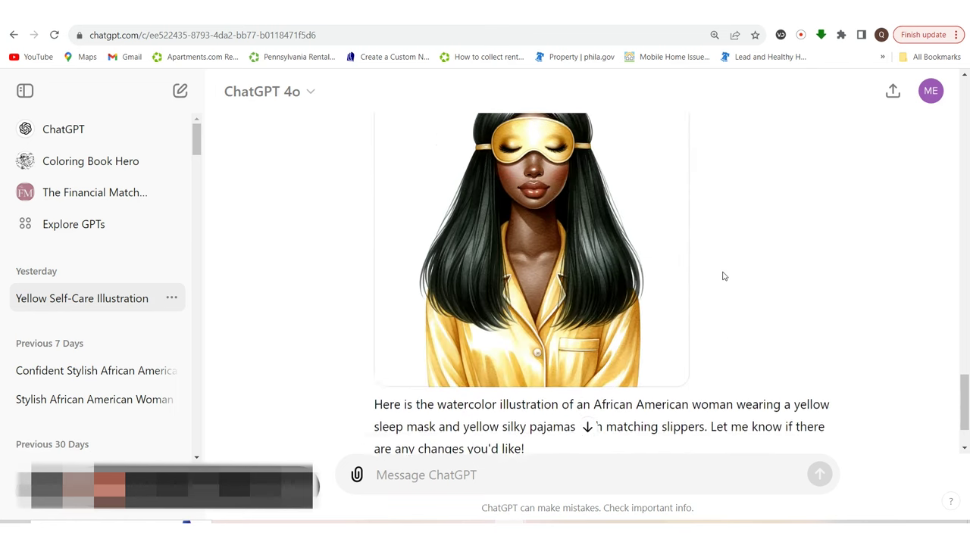
click(454, 474)
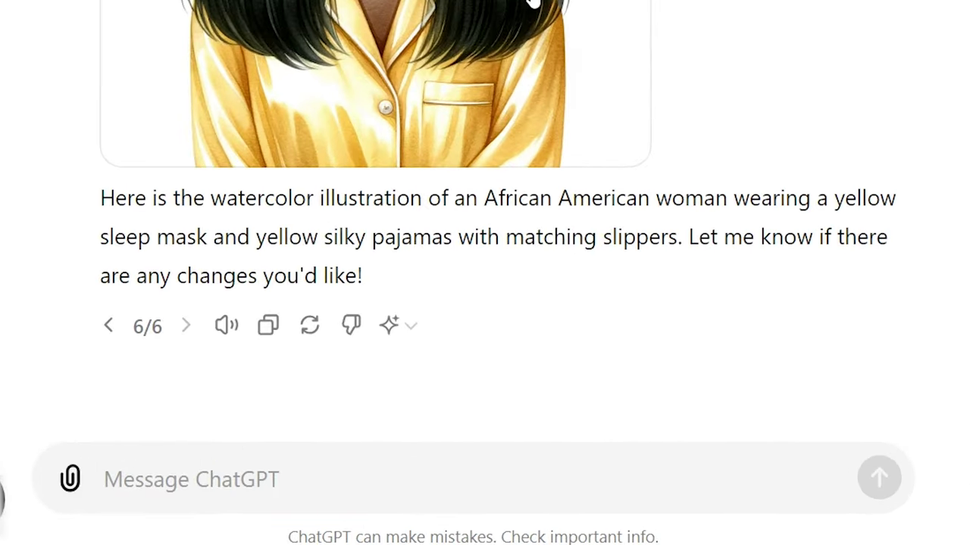
key(ctrl+v)
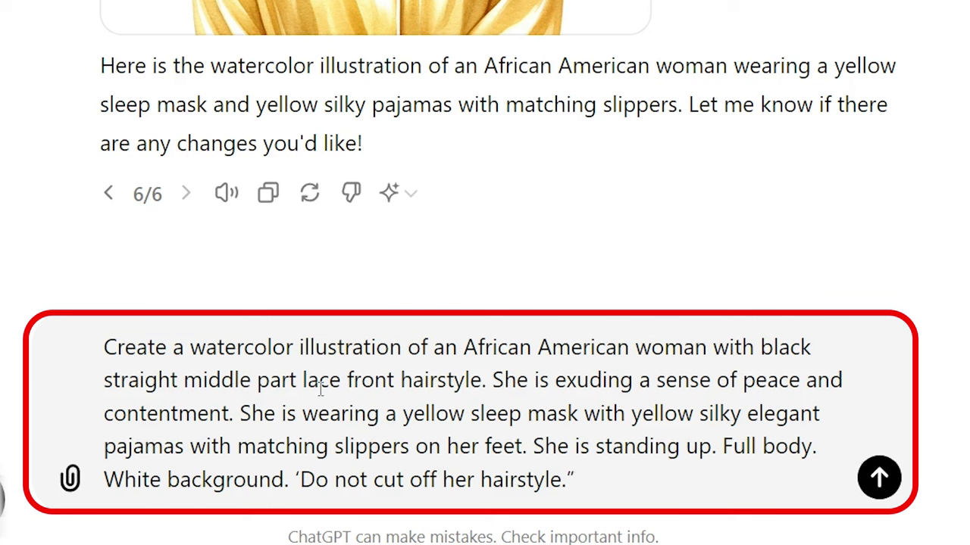
Step: Change the hairstyle in the pasted prompt from black straight to "brown curly middle part lace front hairstyle"
drag(104, 379, 179, 379)
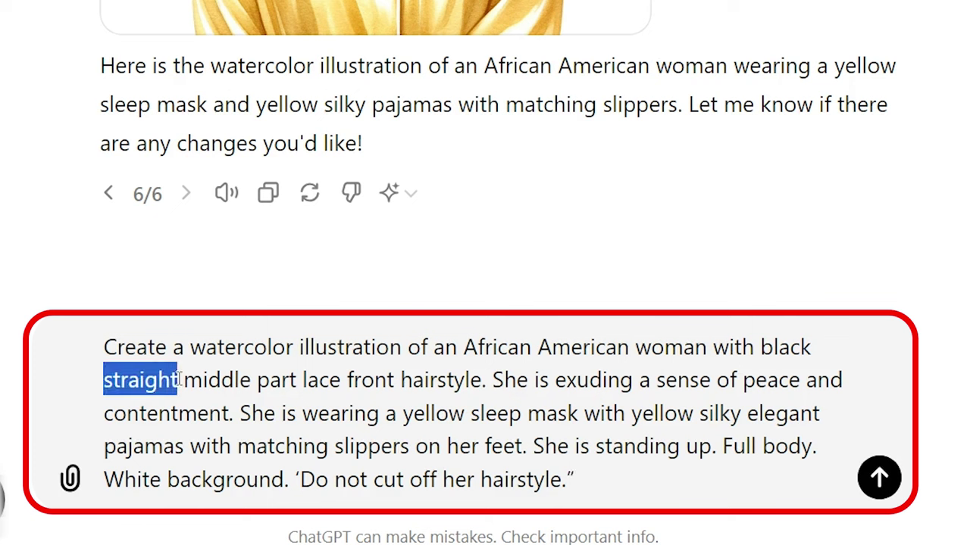
key(BackSpace)
click(245, 347)
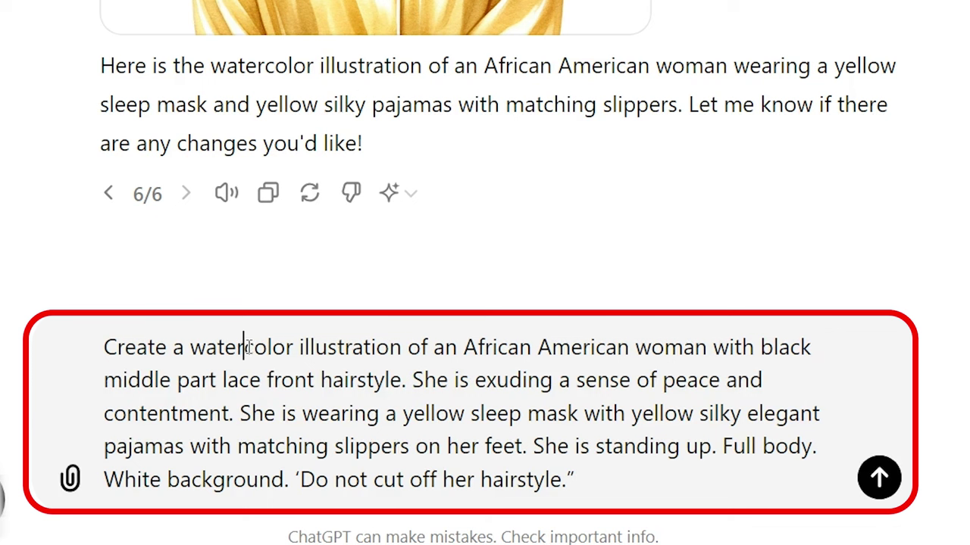
click(809, 356)
key(BackSpace)
key(BackSpace)
key(BackSpace)
text(rown)
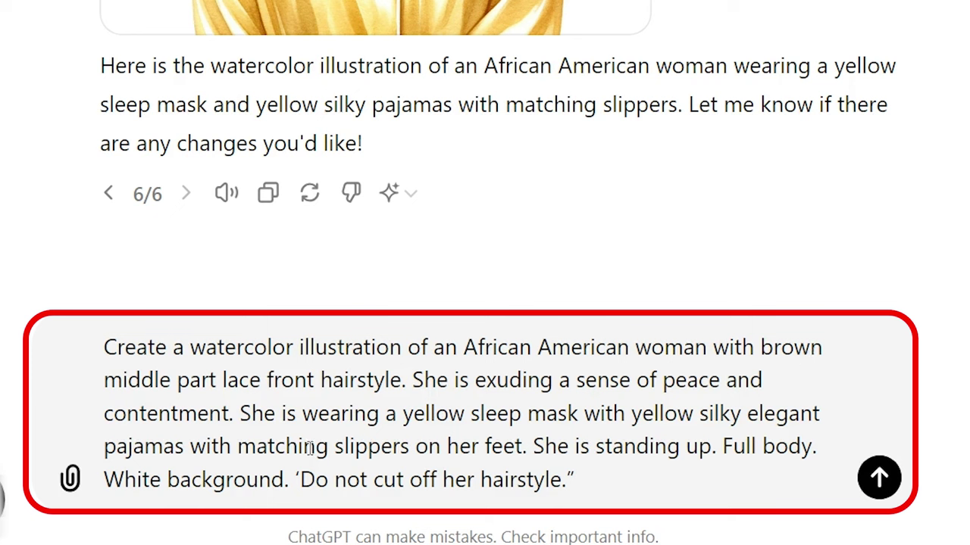
click(104, 378)
text(curly)
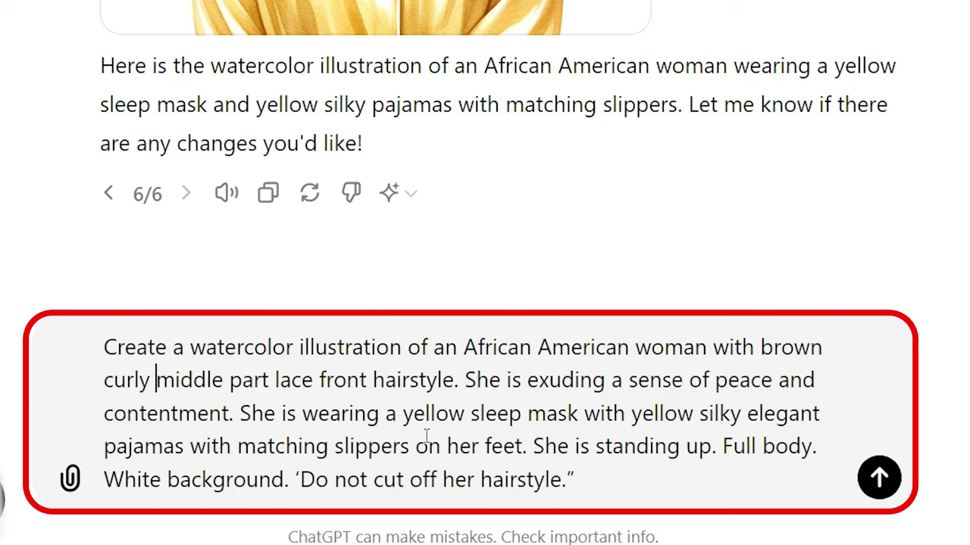
Step: Remove the sleep mask from the prompt and describe the outfit as a "yellow silky elegant pajama dress"
drag(470, 413, 739, 414)
key(BackSpace)
text(silky)
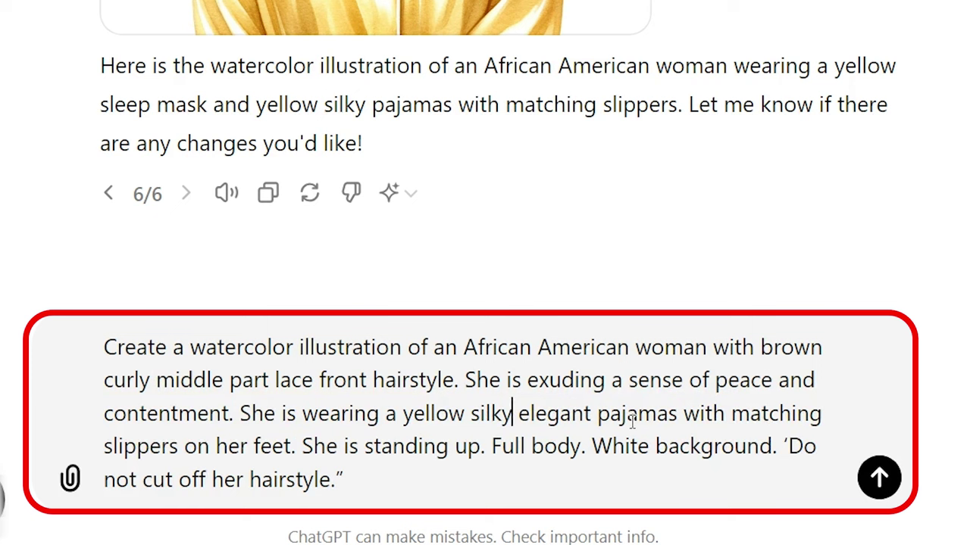
click(683, 413)
key(BackSpace)
key(BackSpace)
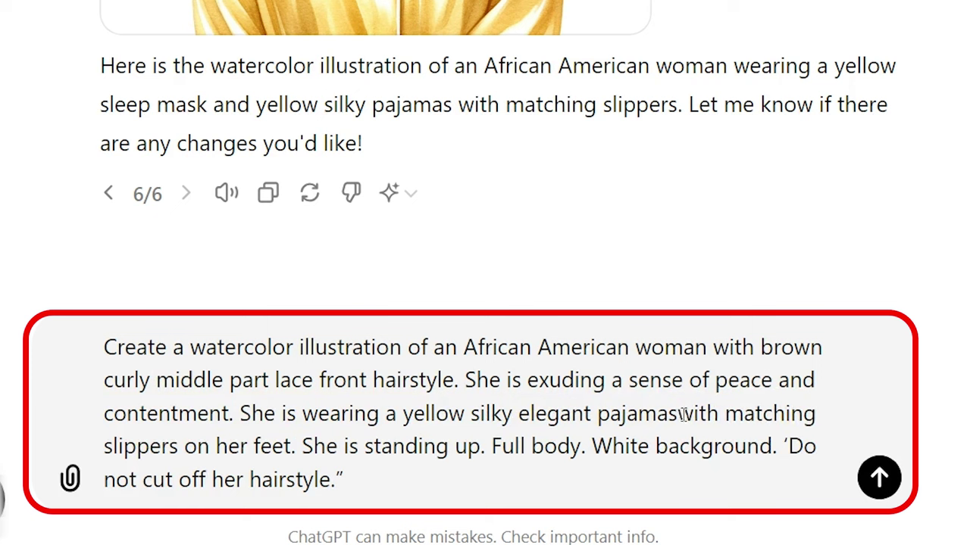
text(dress)
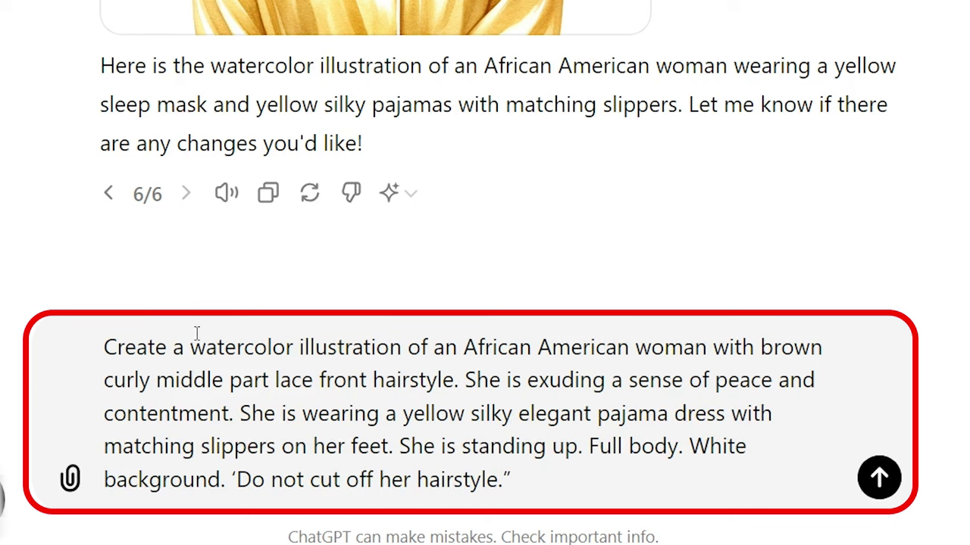
Step: Remove the "Full body." sentence from the prompt and insert "full body" in quotation marks, preceded by a comma, right after "African American woman"
drag(589, 446, 686, 444)
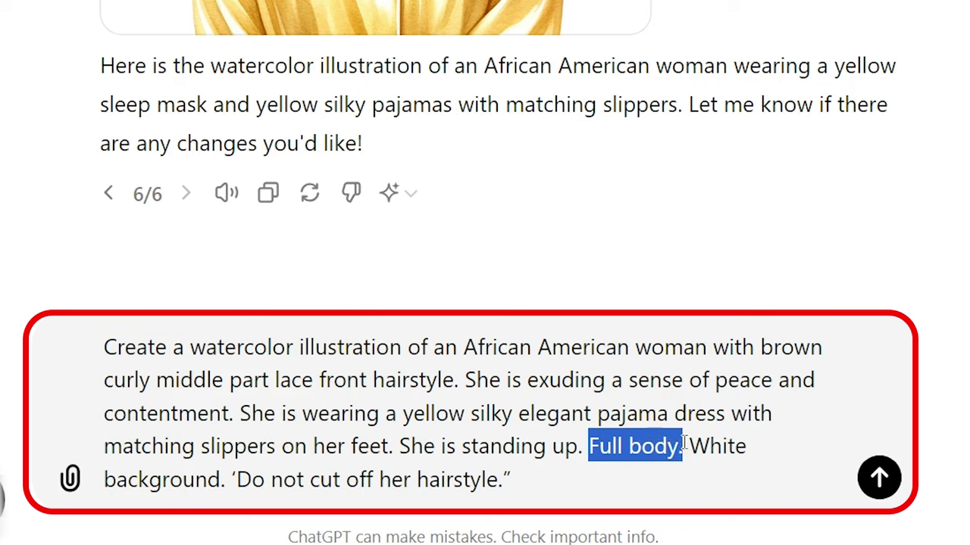
key(BackSpace)
key(BackSpace)
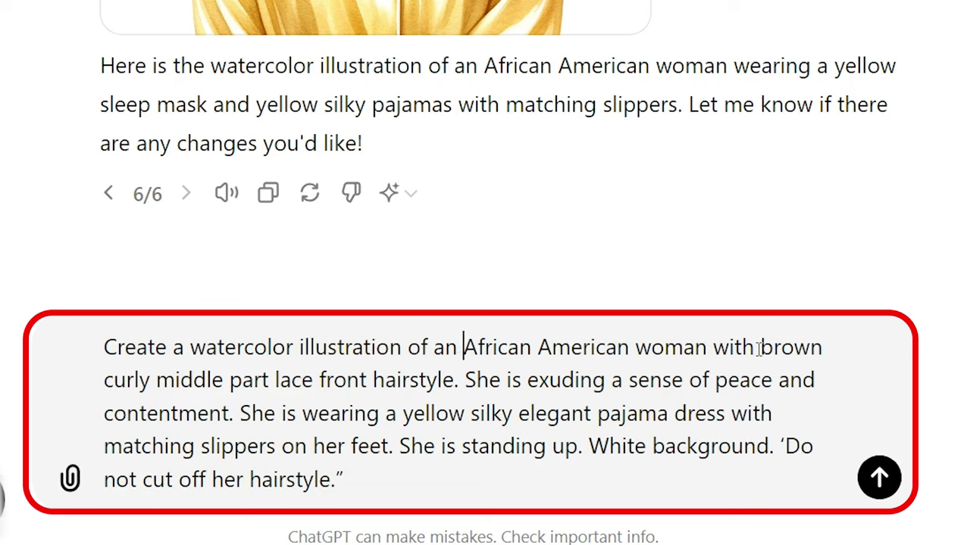
click(705, 356)
text(, f)
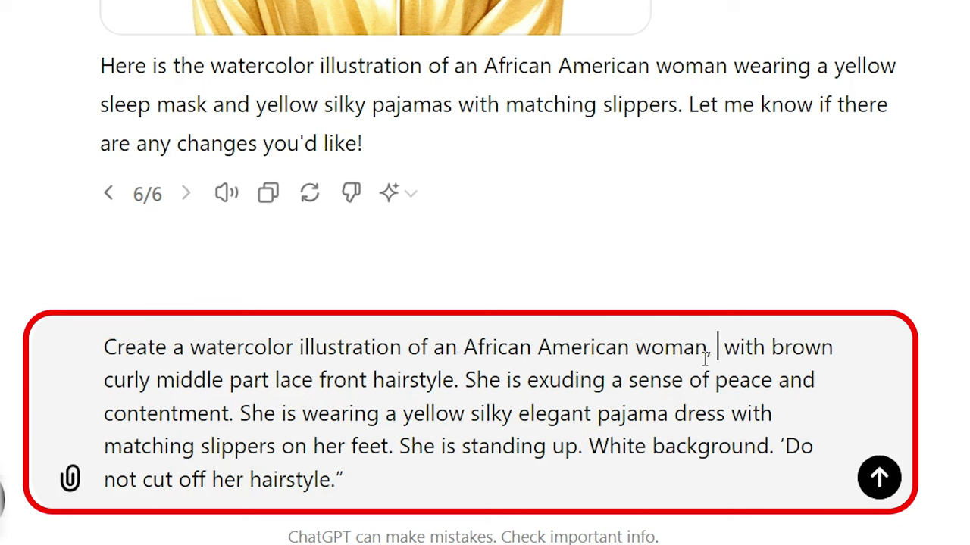
key(BackSpace)
text("ful)
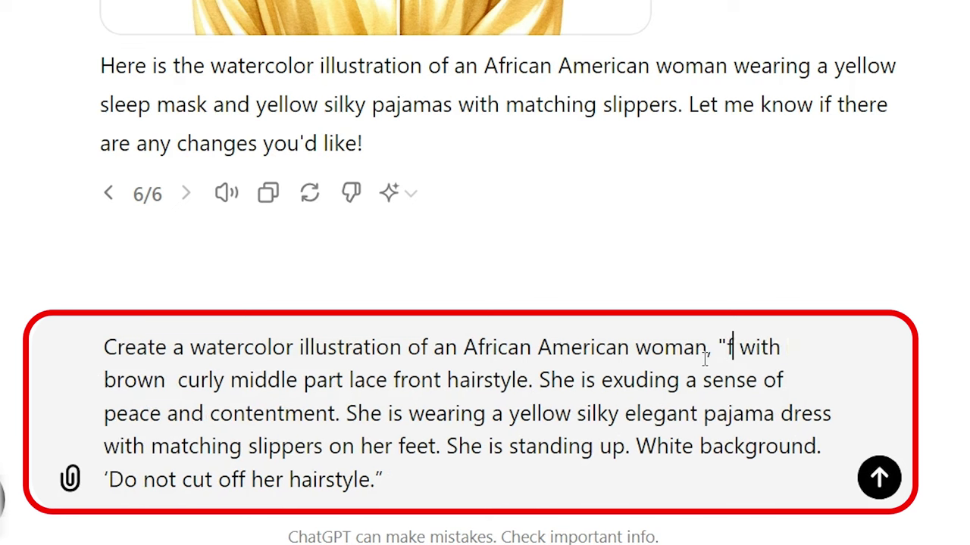
text(l body)
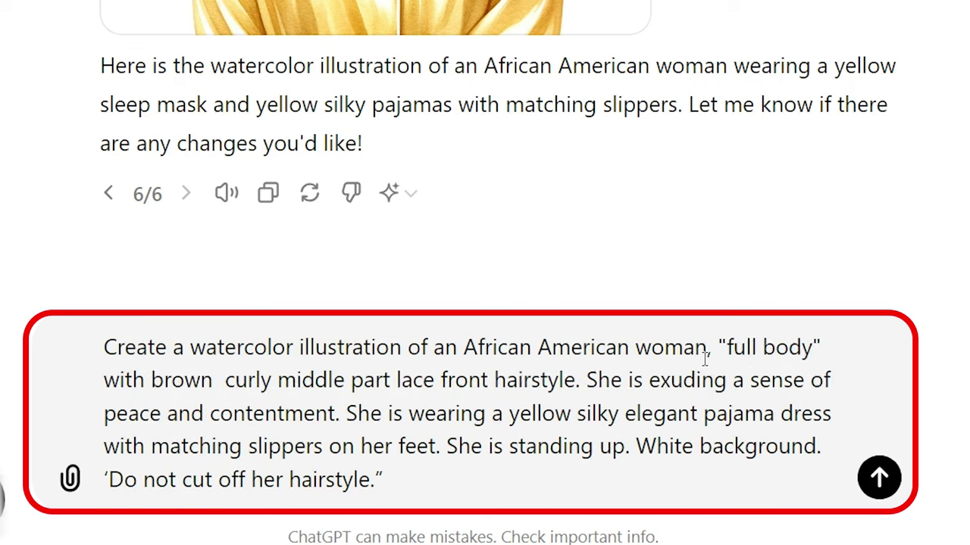
key(BackSpace)
text(")
Step: Submit the revised pajama dress prompt and review the generated image of the woman with brown curly hair
click(878, 478)
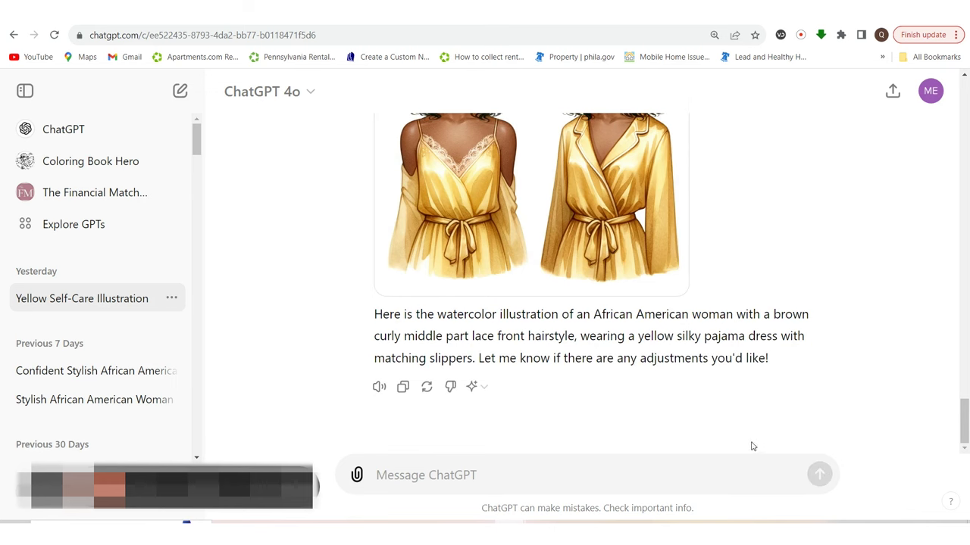
scroll(752, 446, up, 2)
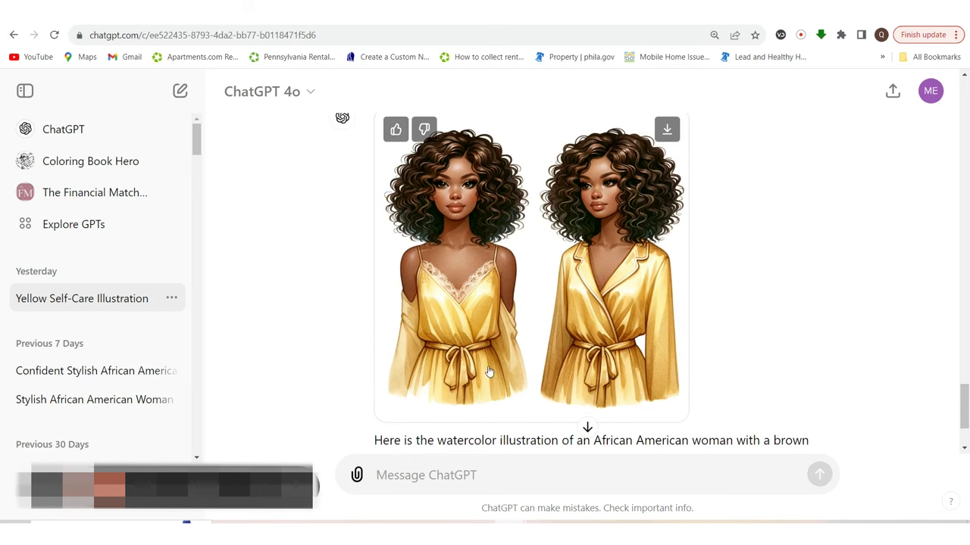
scroll(497, 377, up, 1)
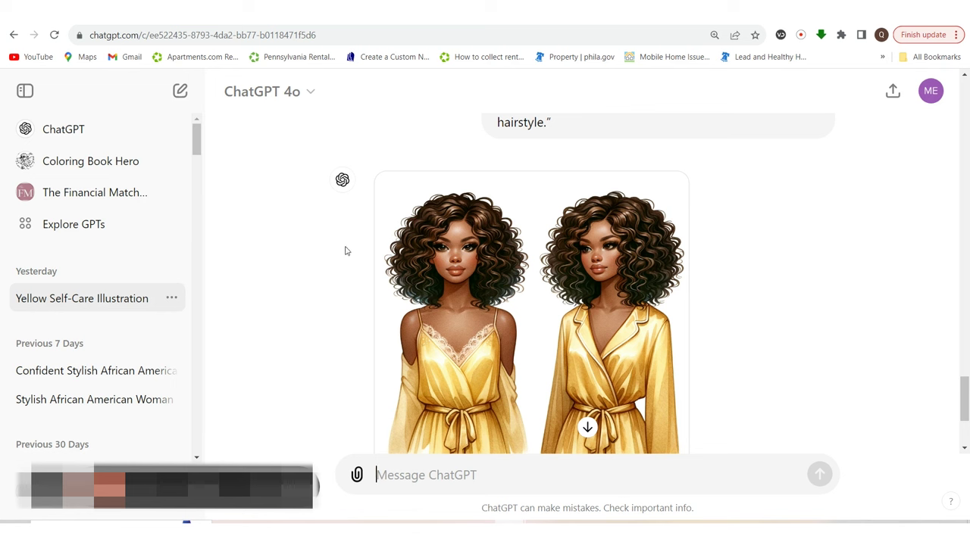
mouse_move(409, 212)
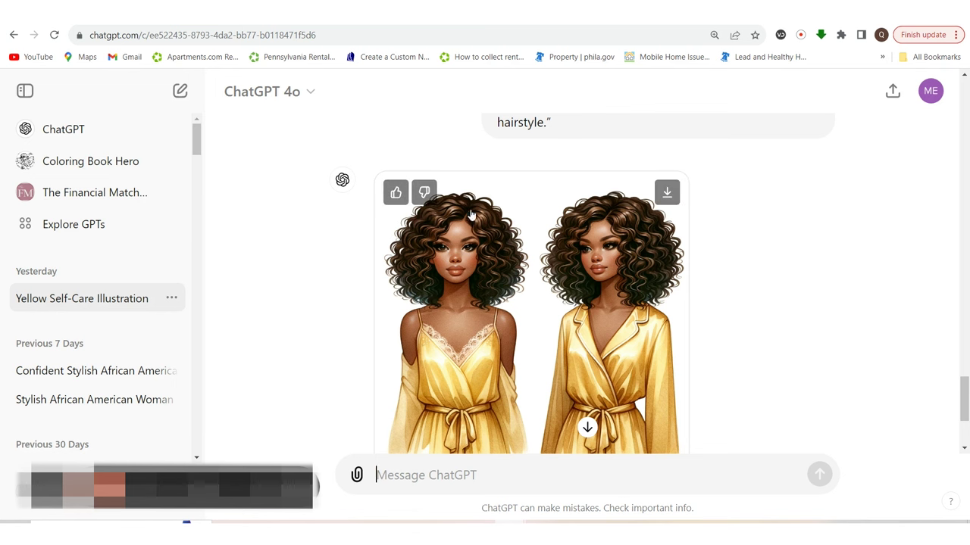
scroll(476, 420, down, 3)
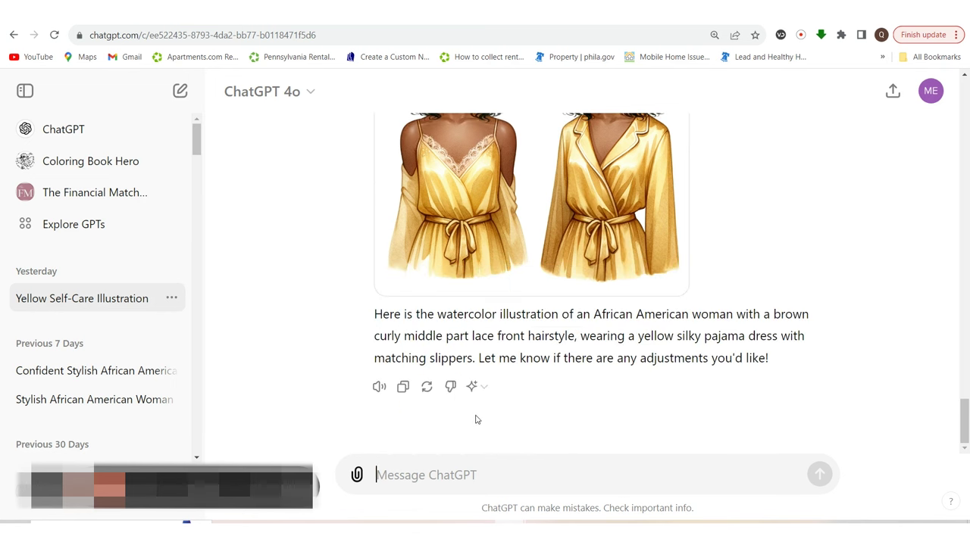